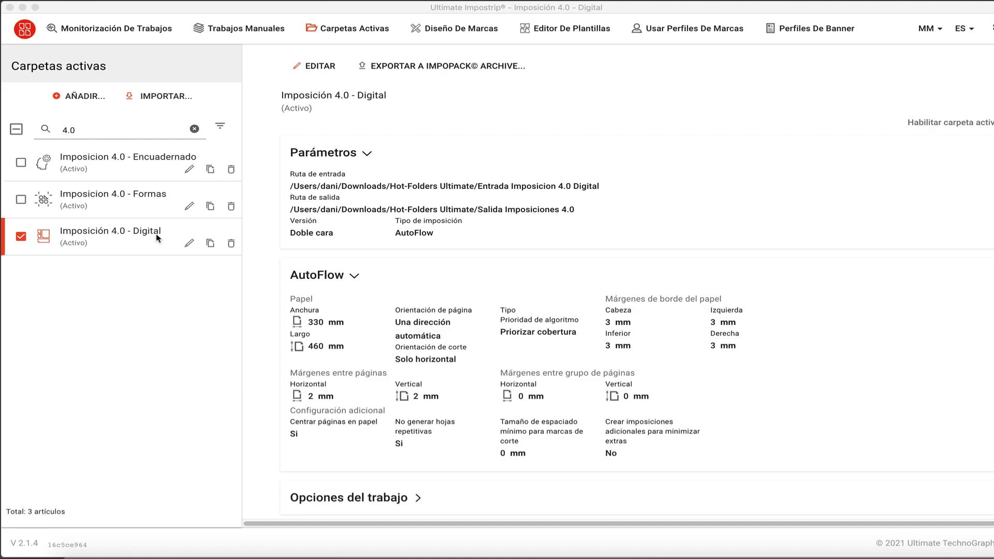
Review the configured parameters of the Imposicion 4.0 active folders: Formas, Encuadernado and Digital
{"action": "left_click", "coordinate": [152, 202]}
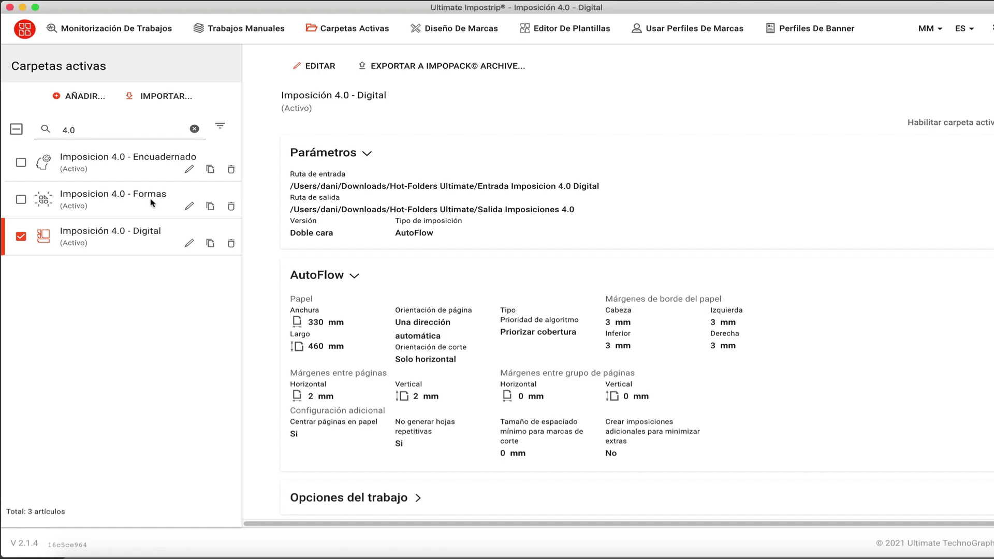
{"action": "left_click", "coordinate": [152, 201]}
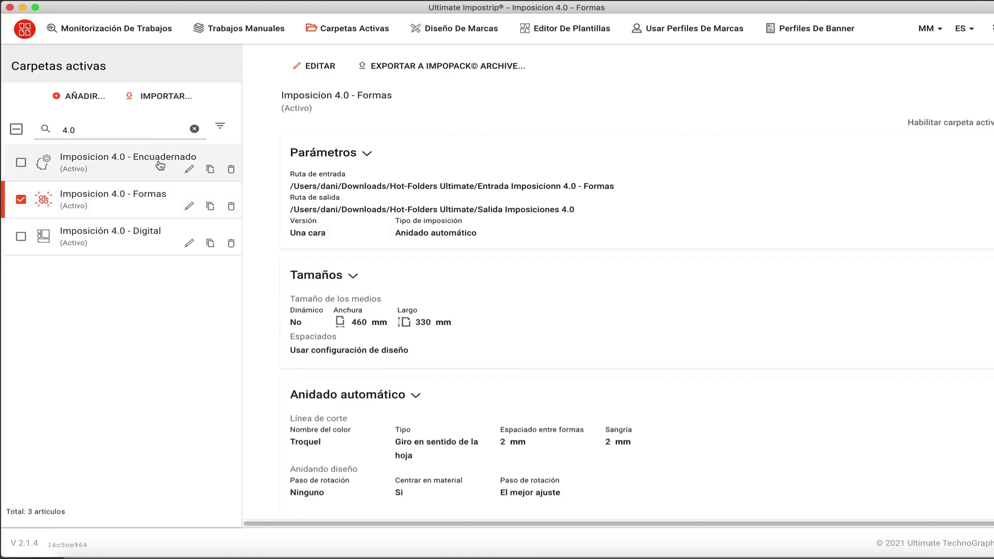
{"action": "left_click", "coordinate": [137, 164]}
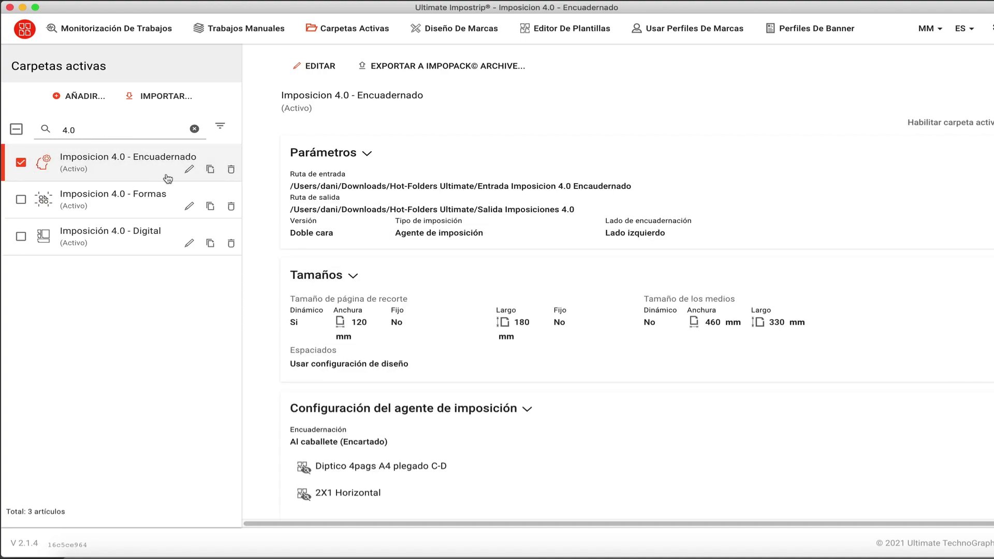
{"action": "left_click", "coordinate": [161, 230]}
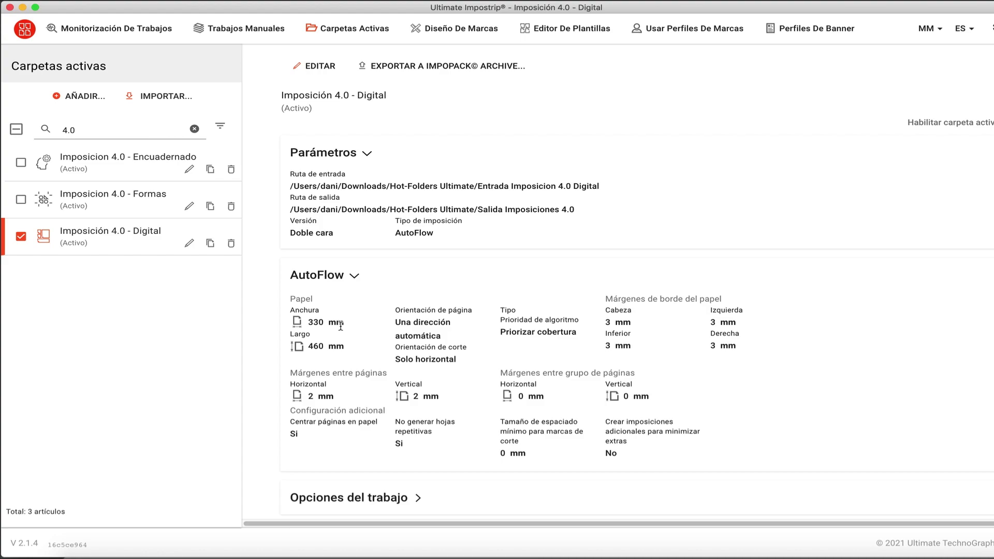
{"action": "left_click", "coordinate": [156, 212]}
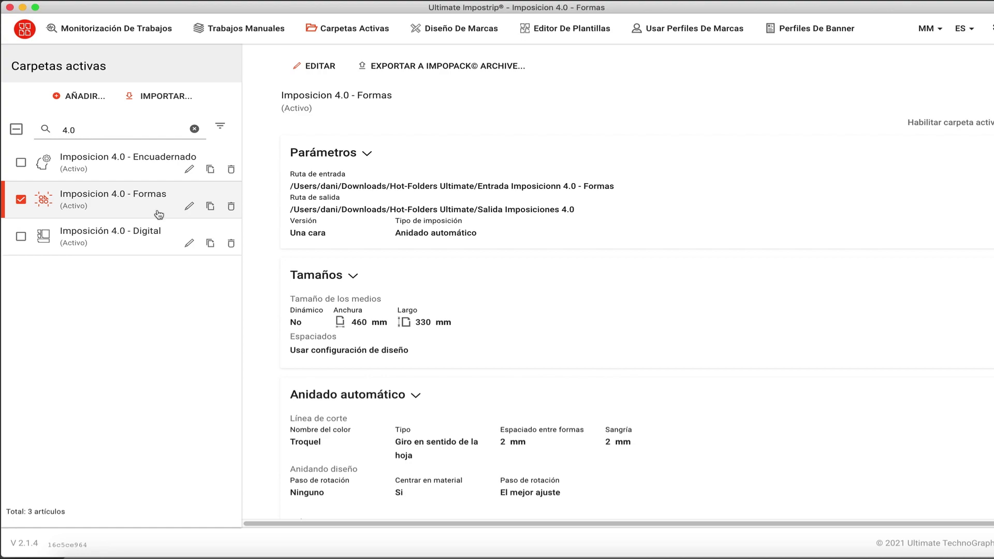
{"action": "scroll", "coordinate": [268, 323], "scroll_direction": "down", "scroll_amount": 1}
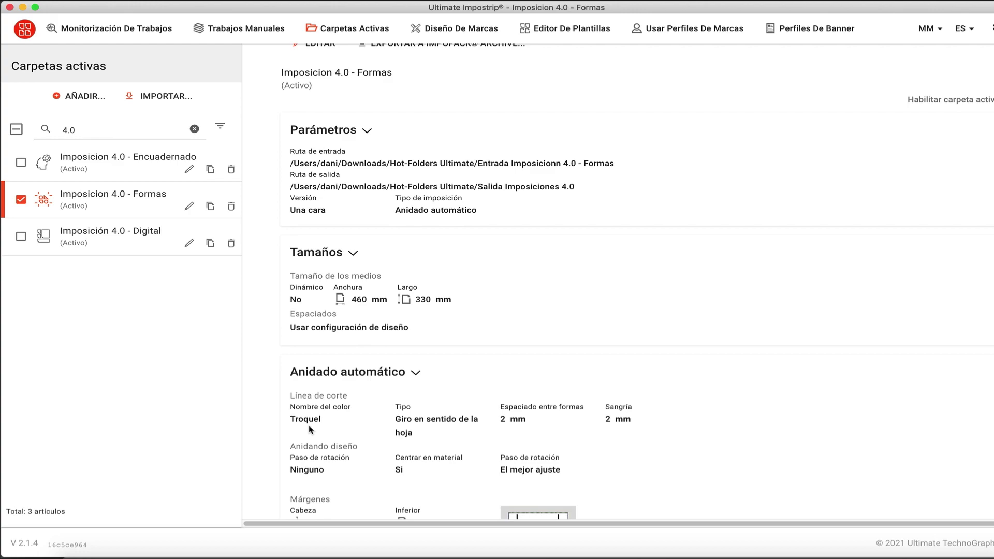
{"action": "left_click", "coordinate": [160, 174]}
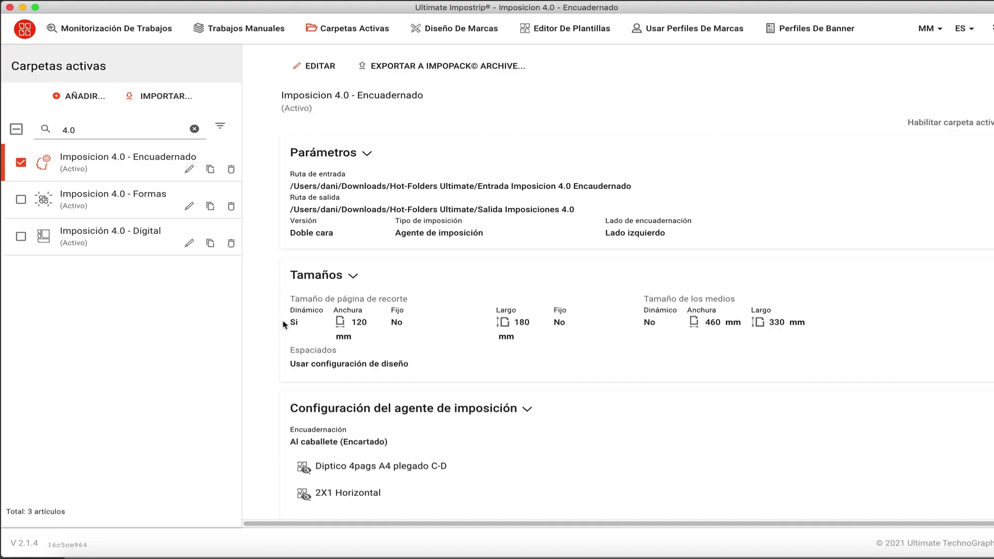
{"action": "left_click", "coordinate": [157, 248]}
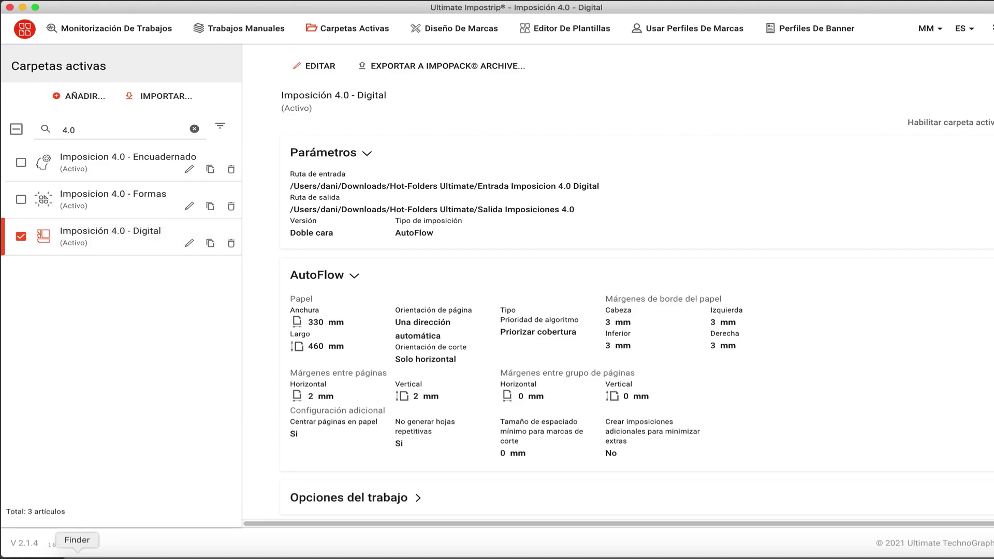
Switch to Finder and preview #150# Tarjeta 85x55mm.pdf and #200# Folleto Ultimate.pdf in the 00 Trabajos para Imposicion folder
{"action": "left_click", "coordinate": [77, 556]}
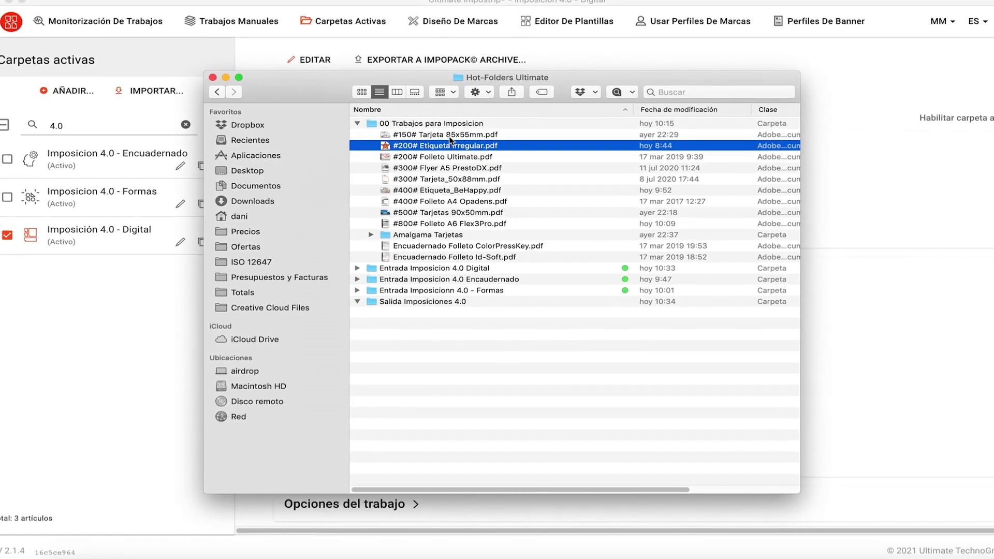
{"action": "key", "text": "Up"}
{"action": "key", "text": "space"}
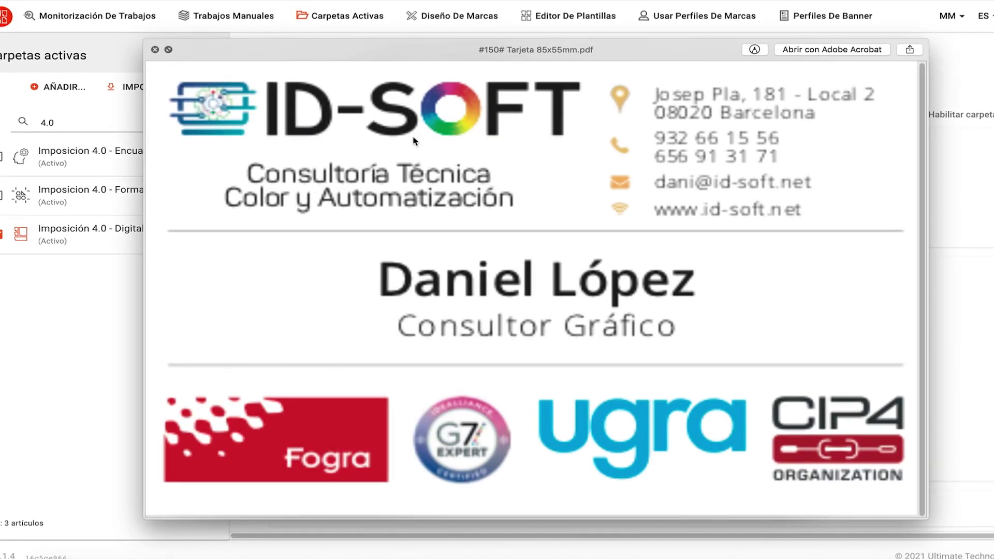
{"action": "key", "text": "space"}
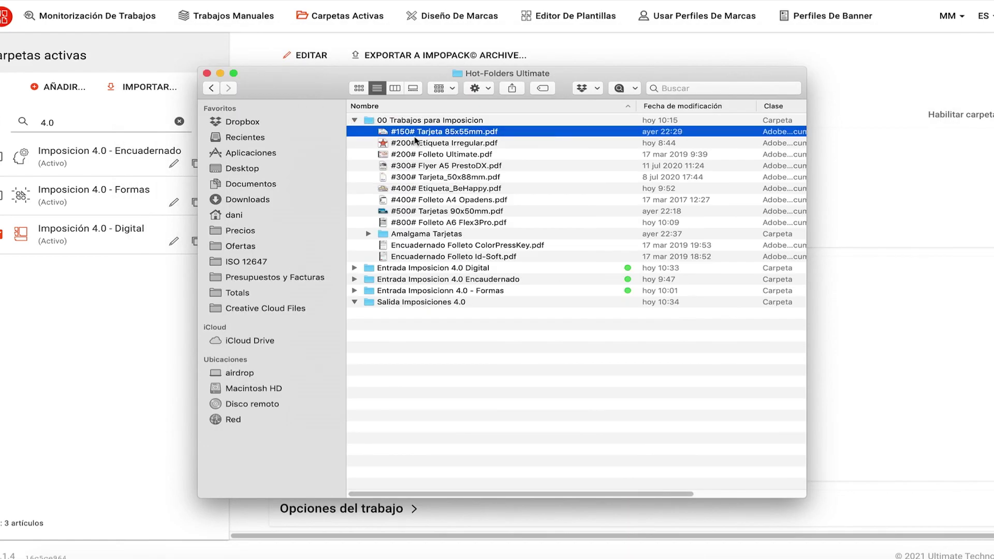
{"action": "key", "text": "Down"}
{"action": "key", "text": "Down"}
{"action": "key", "text": "space"}
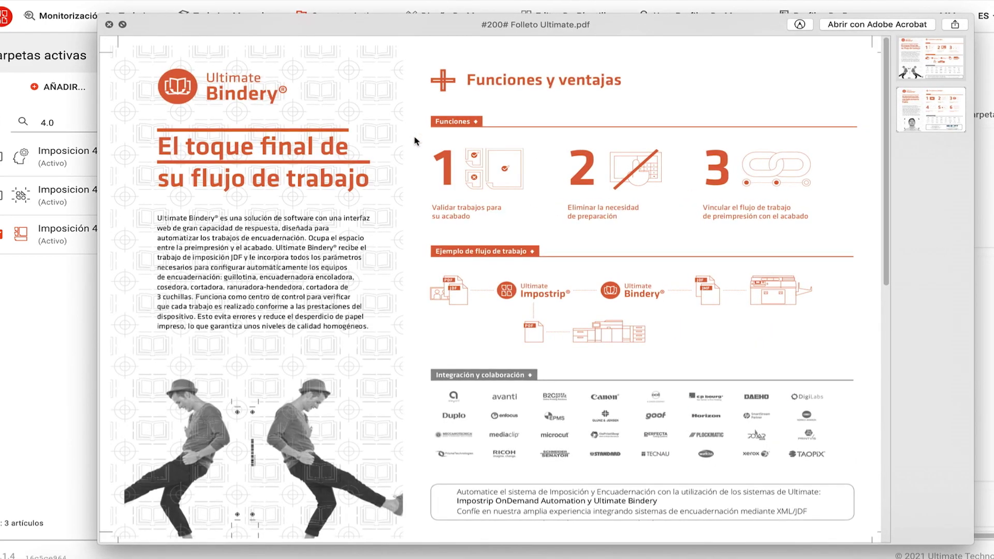
{"action": "key", "text": "space"}
Preview #300# Flyer A5 PrestoDX.pdf and #300# Tarjeta_50x88mm.pdf
{"action": "key", "text": "Down"}
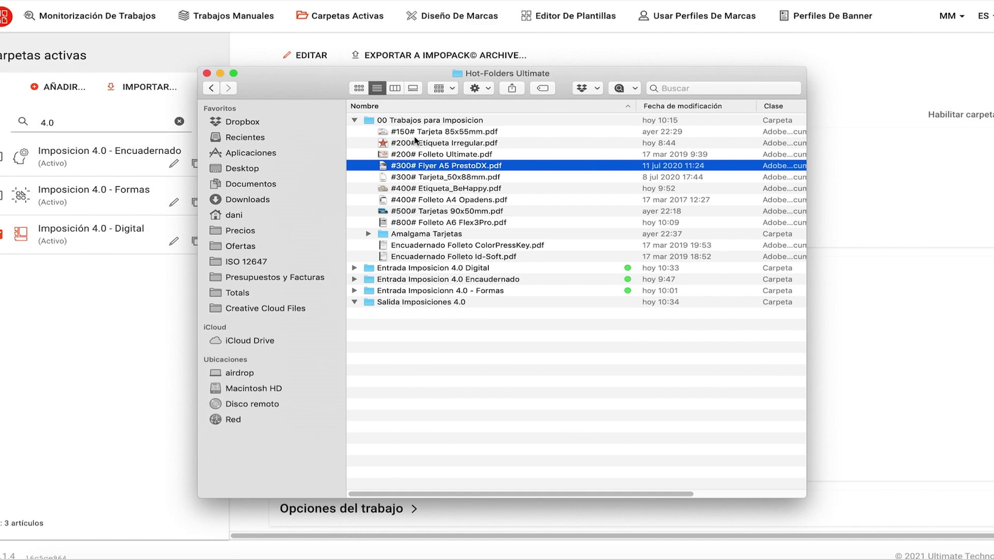
{"action": "key", "text": "space"}
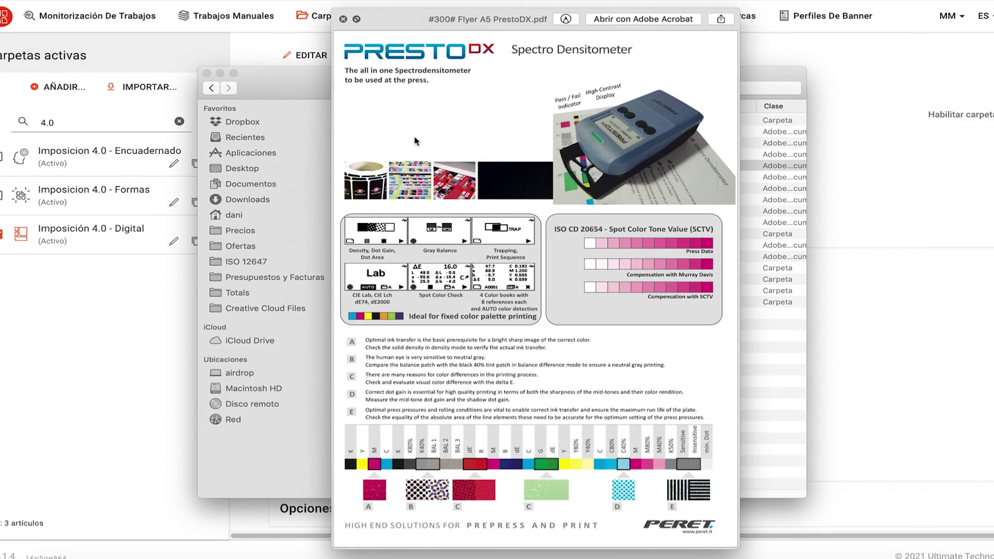
{"action": "key", "text": "space"}
{"action": "key", "text": "Down"}
{"action": "key", "text": "space"}
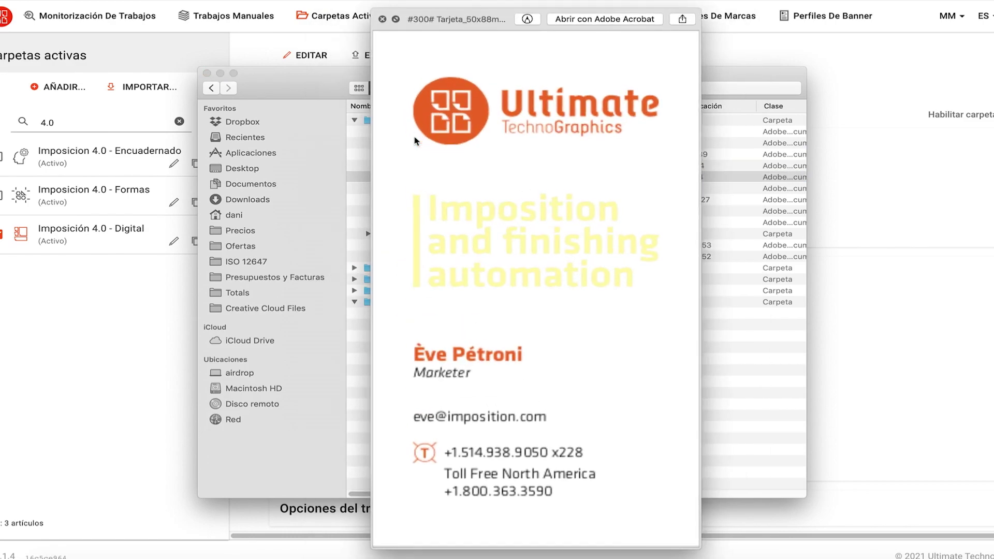
{"action": "key", "text": "space"}
Preview #400# Folleto A4 Opadens.pdf and #800# Folleto A6 Flex3Pro.pdf
{"action": "key", "text": "Down"}
{"action": "key", "text": "Down"}
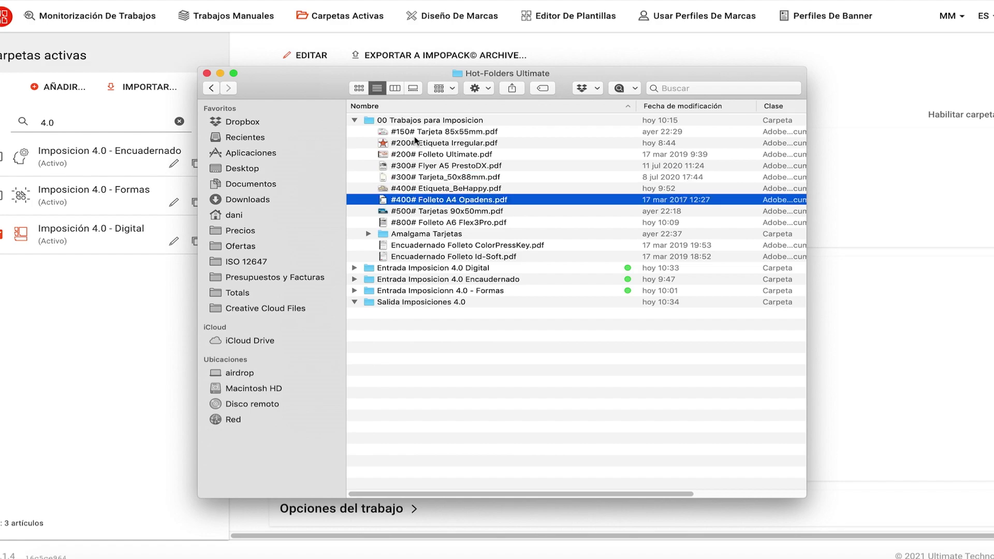
{"action": "key", "text": "space"}
{"action": "key", "text": "space"}
{"action": "key", "text": "Down"}
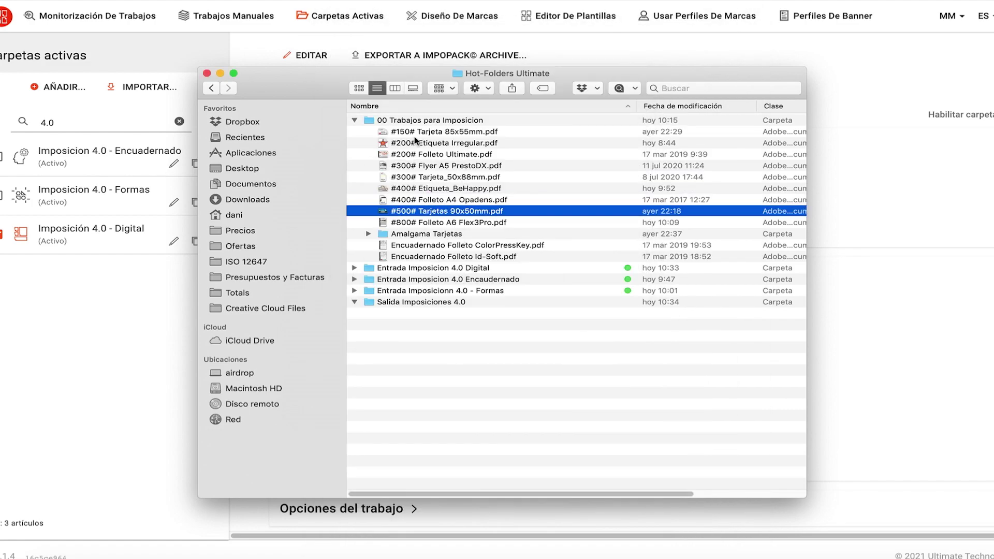
{"action": "key", "text": "Down"}
{"action": "key", "text": "space"}
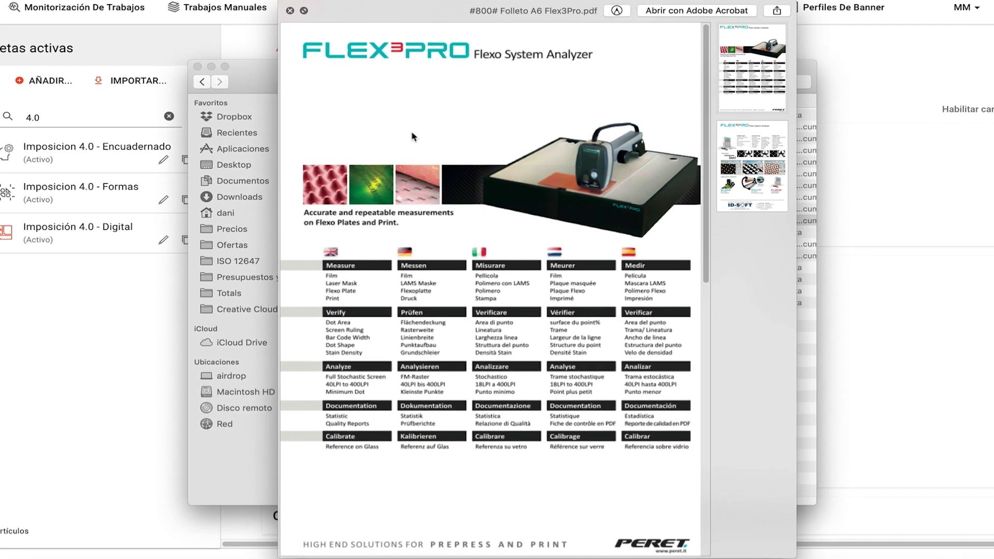
{"action": "key", "text": "space"}
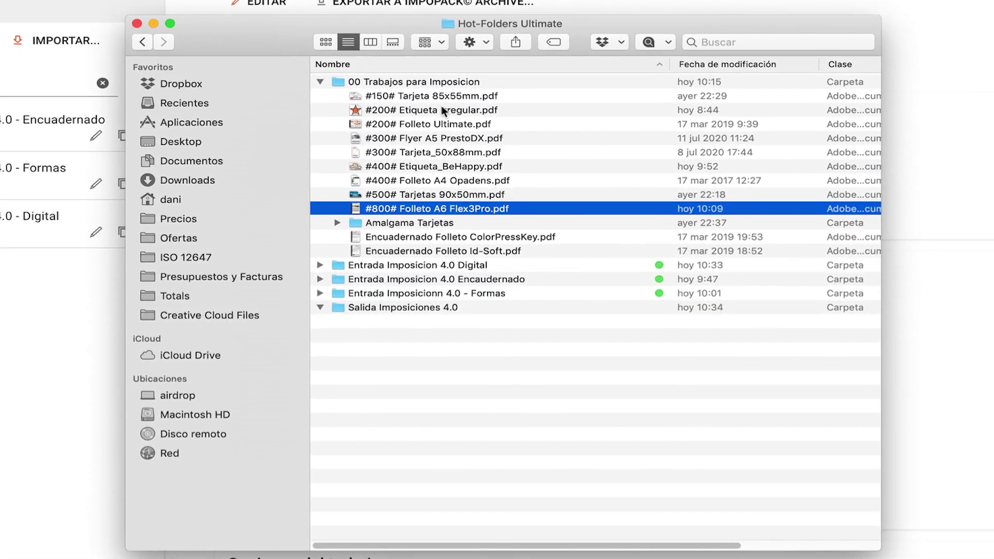
Examine the number between hash signs in the job file names, starting with #150# Tarjeta 85x55mm.pdf, without renaming anything
{"action": "left_click", "coordinate": [392, 91]}
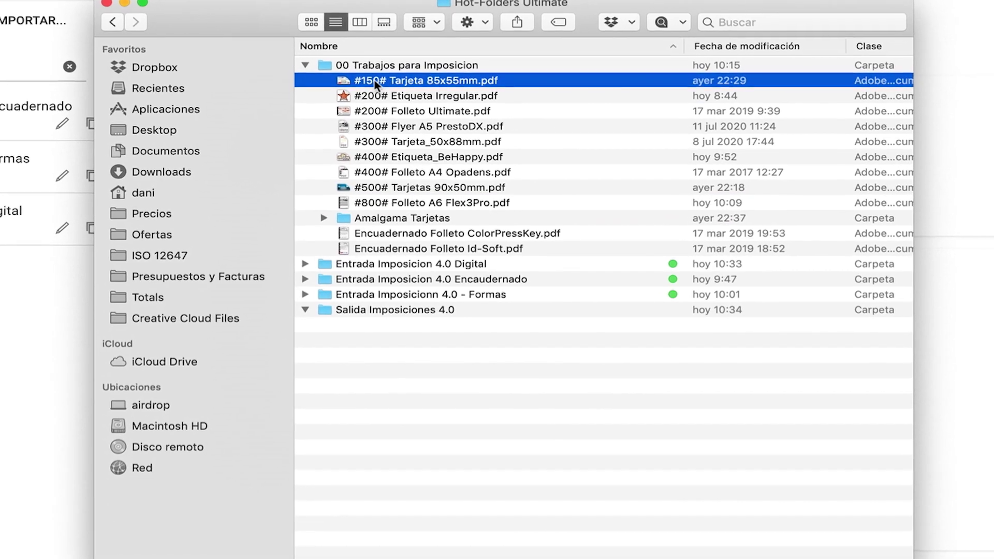
{"action": "left_click", "coordinate": [373, 79]}
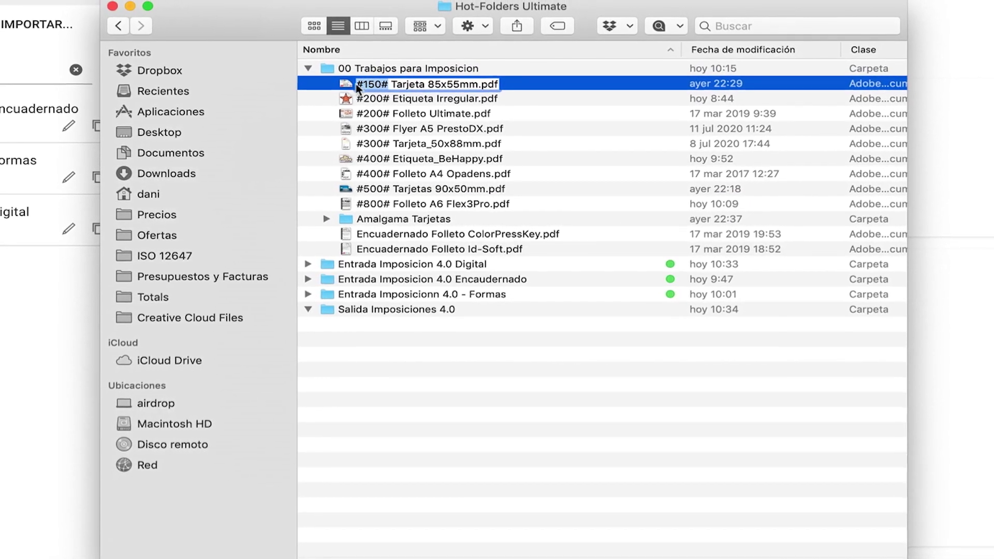
{"action": "double_click", "coordinate": [379, 86]}
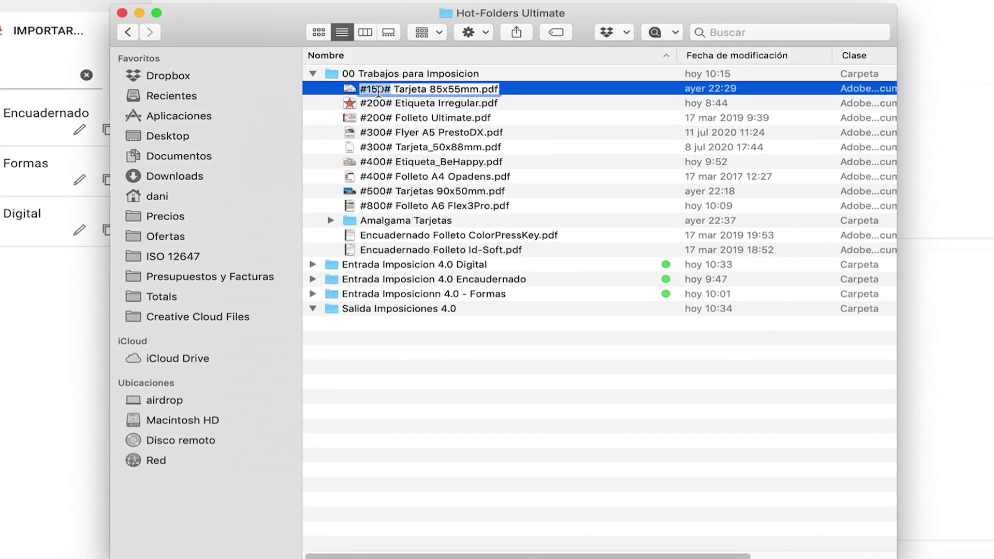
{"action": "key", "text": "Return"}
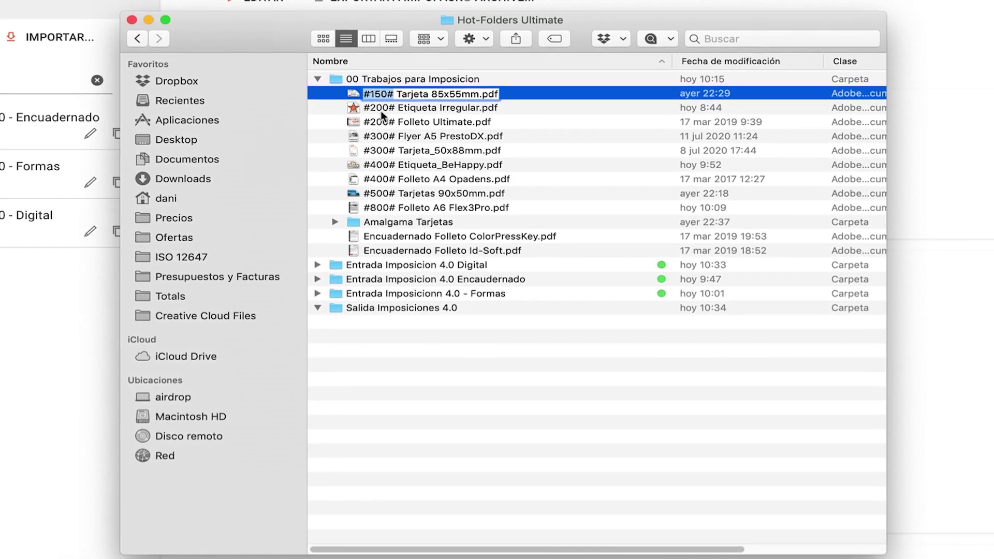
{"action": "left_click", "coordinate": [383, 123]}
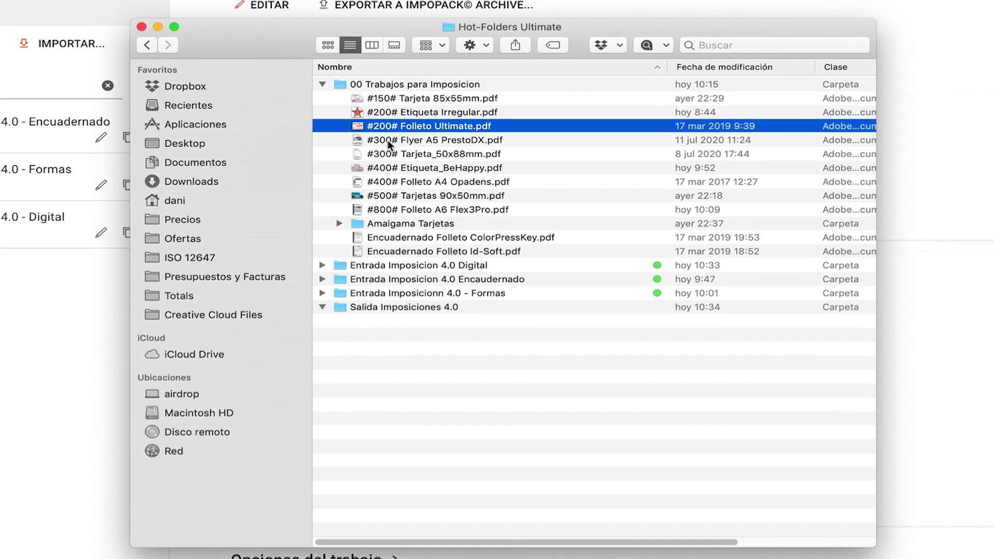
Copy #300# Flyer A5 PrestoDX.pdf into the Entrada Imposicion 4.0 Digital hot folder
{"action": "left_click", "coordinate": [367, 139]}
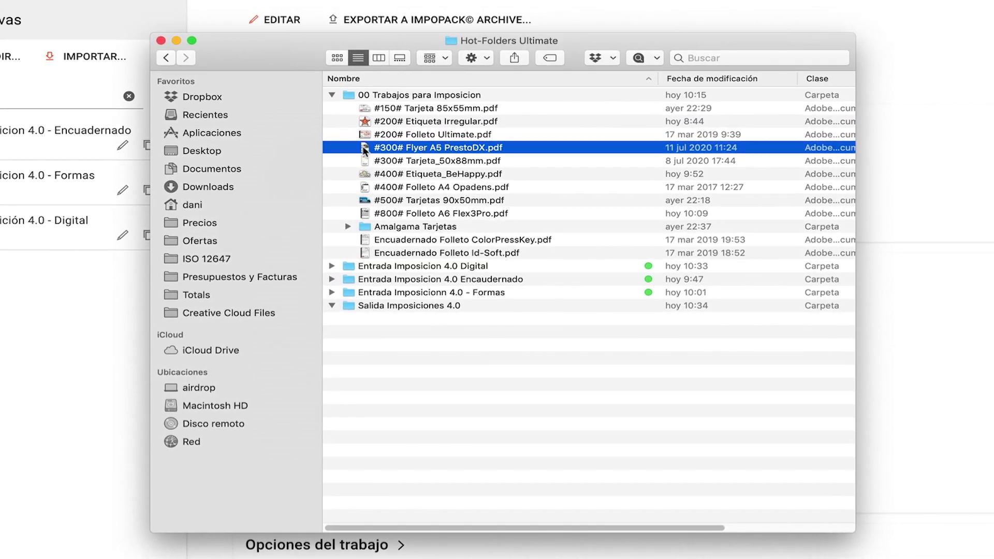
{"action": "left_click_drag", "start_coordinate": [365, 150], "coordinate": [360, 268]}
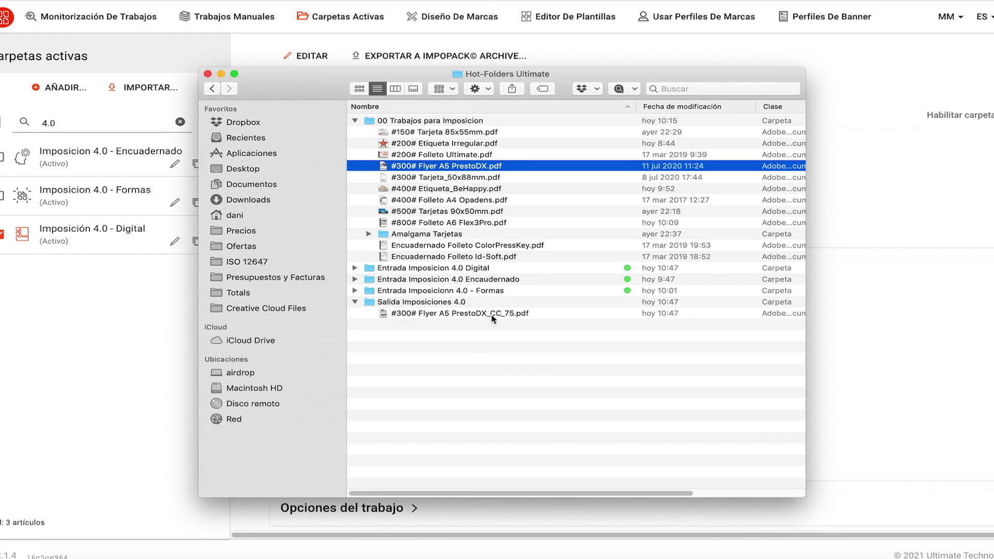
Check the _CC_75 suffix in the name of the imposed flyer in Salida Imposiciones 4.0 and preview that PDF
{"action": "left_click", "coordinate": [399, 313]}
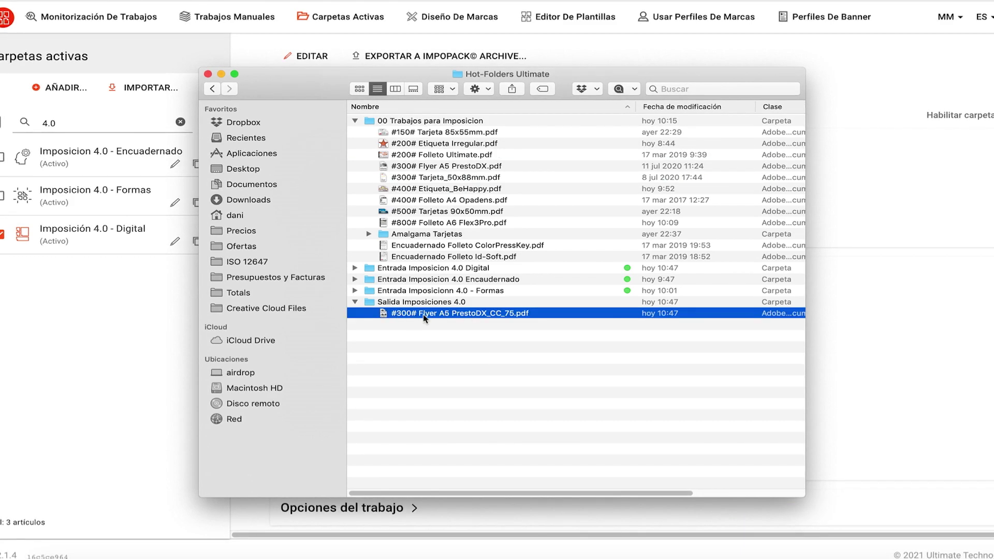
{"action": "left_click", "coordinate": [494, 314]}
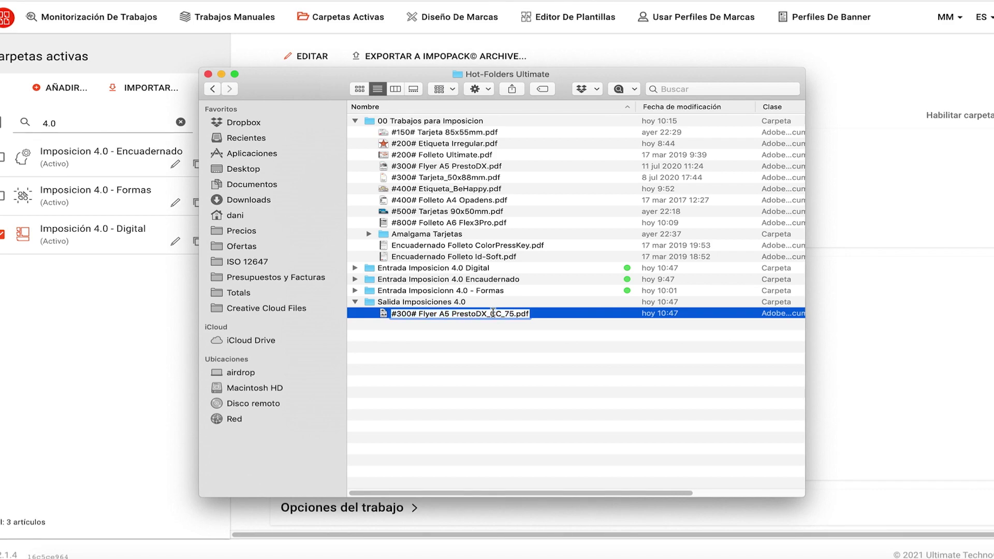
{"action": "left_click_drag", "start_coordinate": [491, 313], "coordinate": [513, 313]}
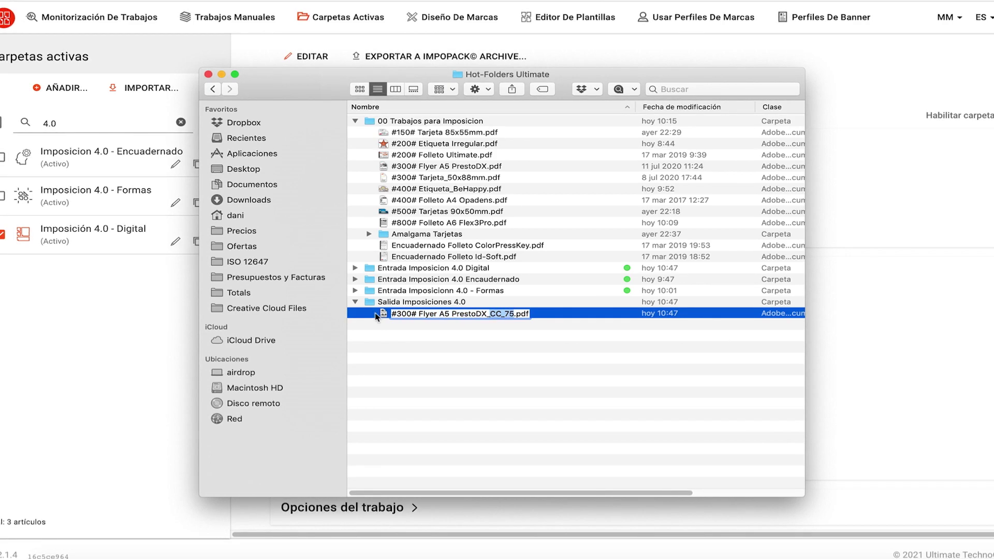
{"action": "key", "text": "Return"}
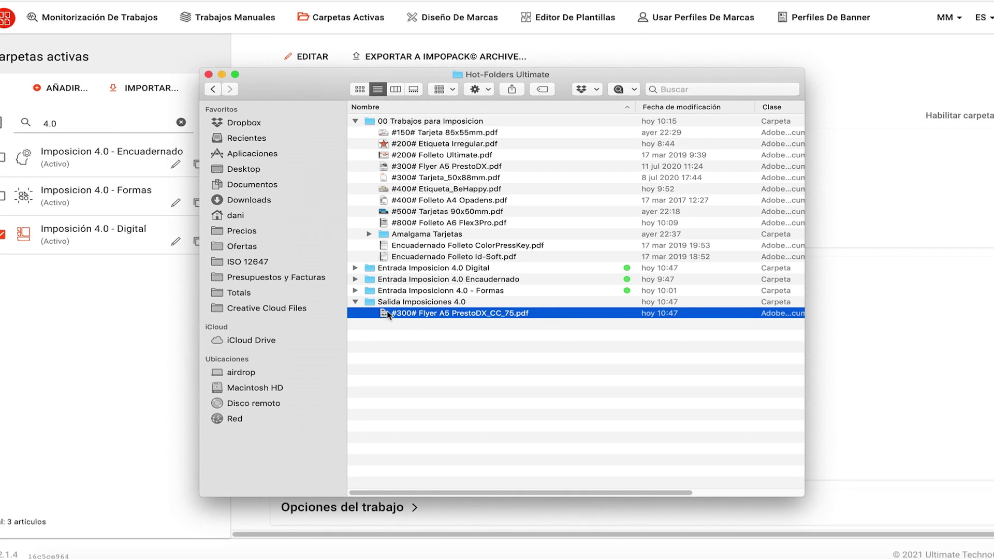
{"action": "key", "text": "space"}
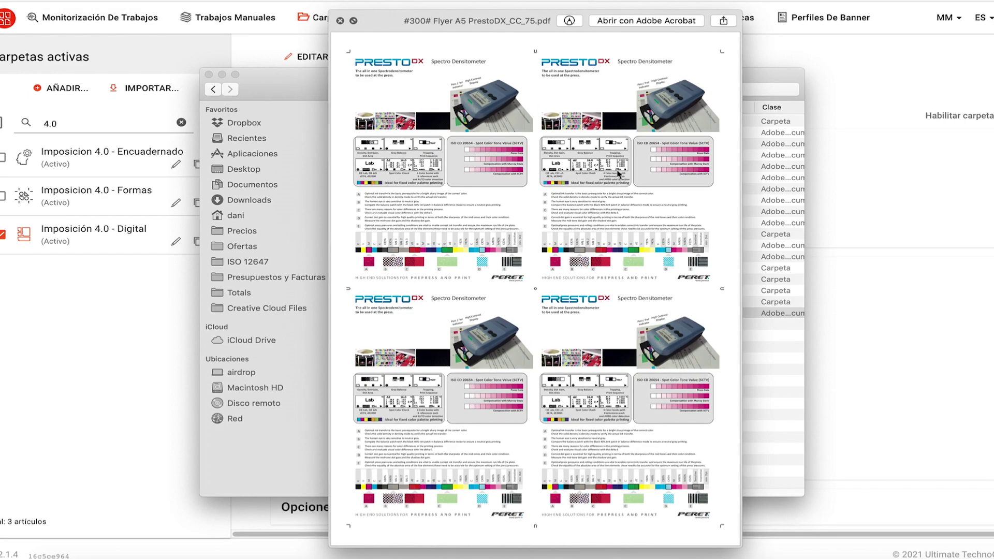
{"action": "key", "text": "space"}
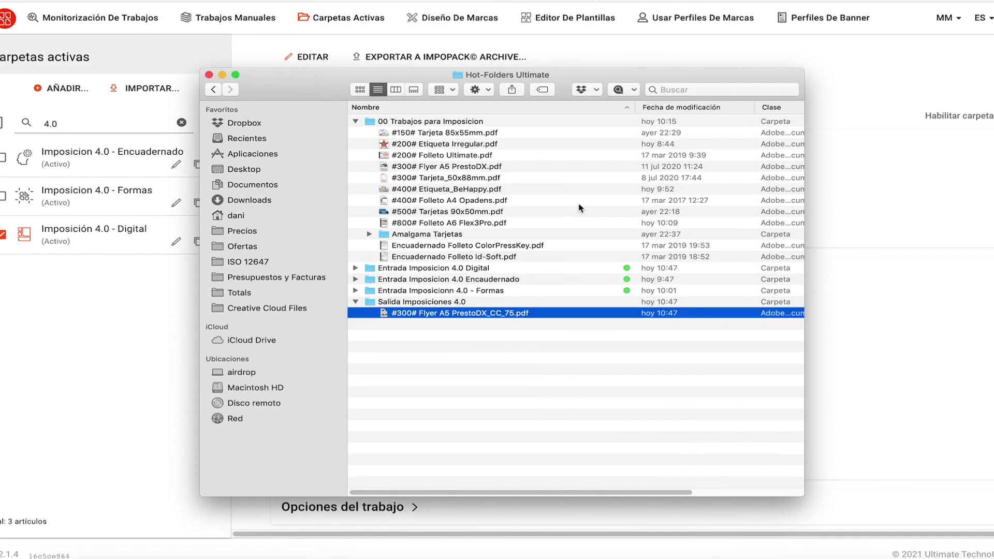
Copy #150# Tarjeta 85x55mm.pdf and #300# Tarjeta_50x88mm.pdf into the Entrada Imposicion 4.0 Digital hot folder
{"action": "left_click", "coordinate": [386, 135]}
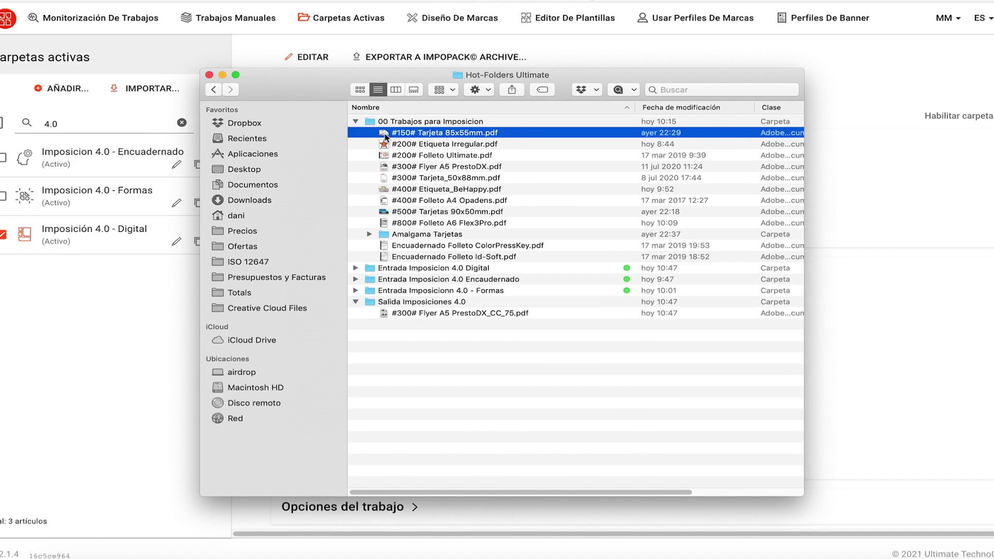
{"action": "left_click_drag", "start_coordinate": [386, 135], "coordinate": [375, 270]}
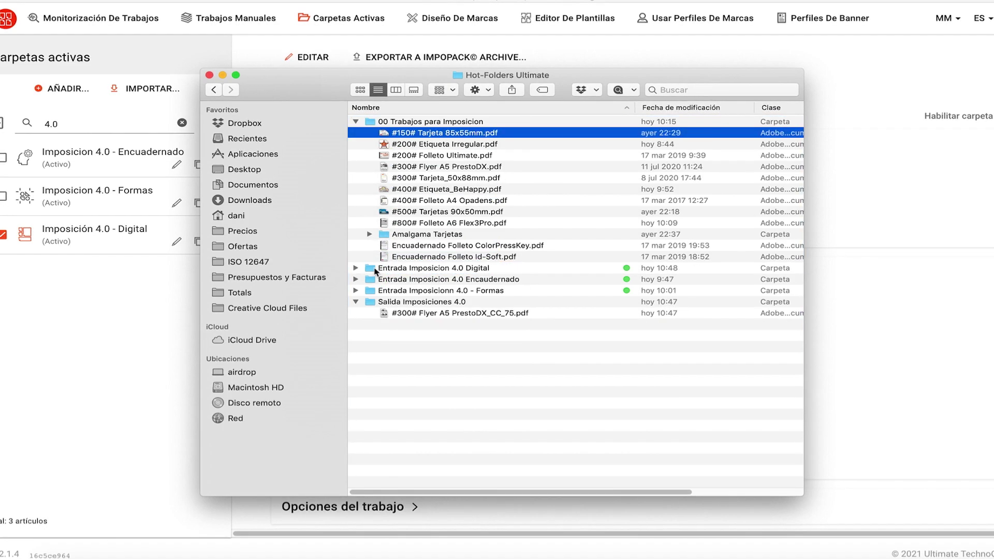
{"action": "left_click", "coordinate": [385, 179]}
{"action": "left_click_drag", "start_coordinate": [385, 179], "coordinate": [375, 273]}
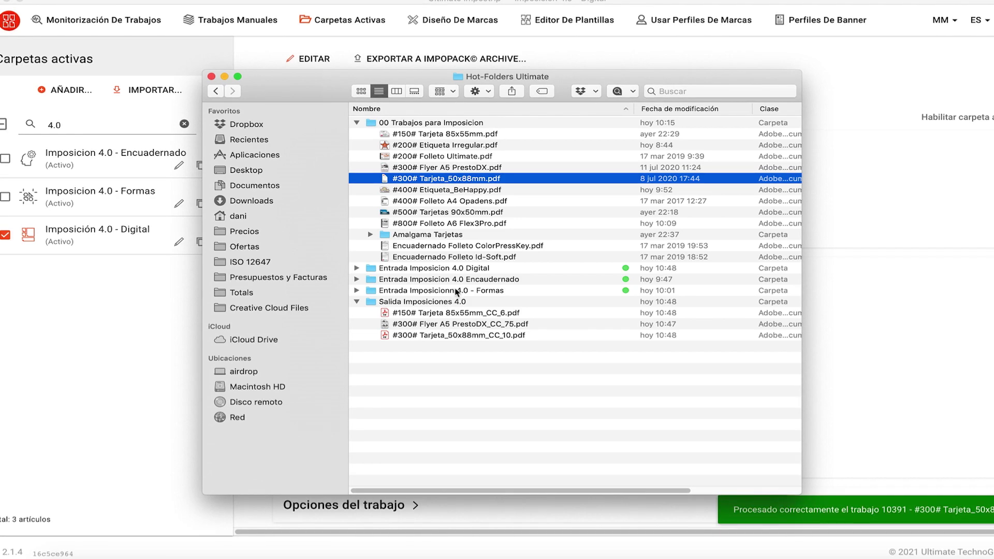
Preview the imposed PDFs of the 85x55mm and 50x88mm cards in the Salida Imposiciones 4.0 folder
{"action": "left_click", "coordinate": [475, 315]}
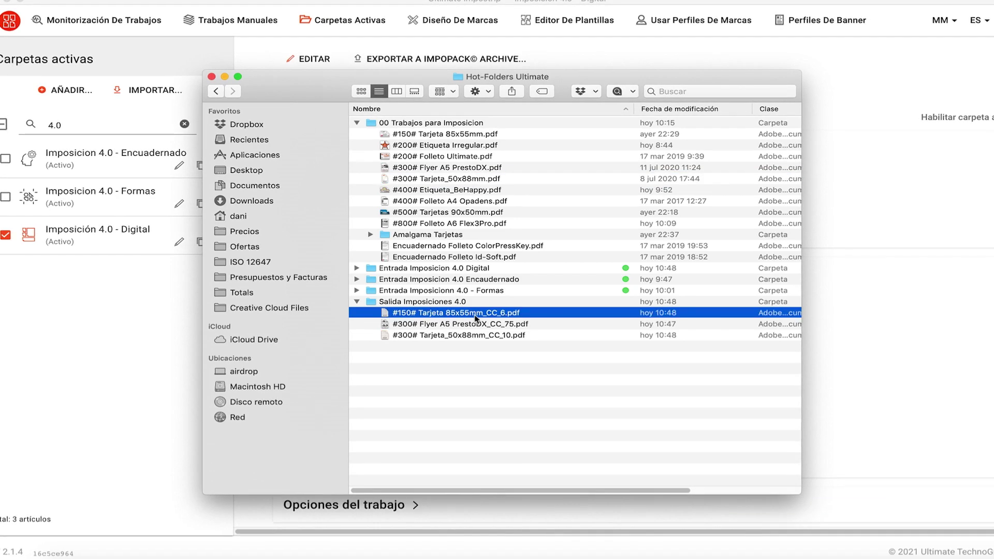
{"action": "key", "text": "space"}
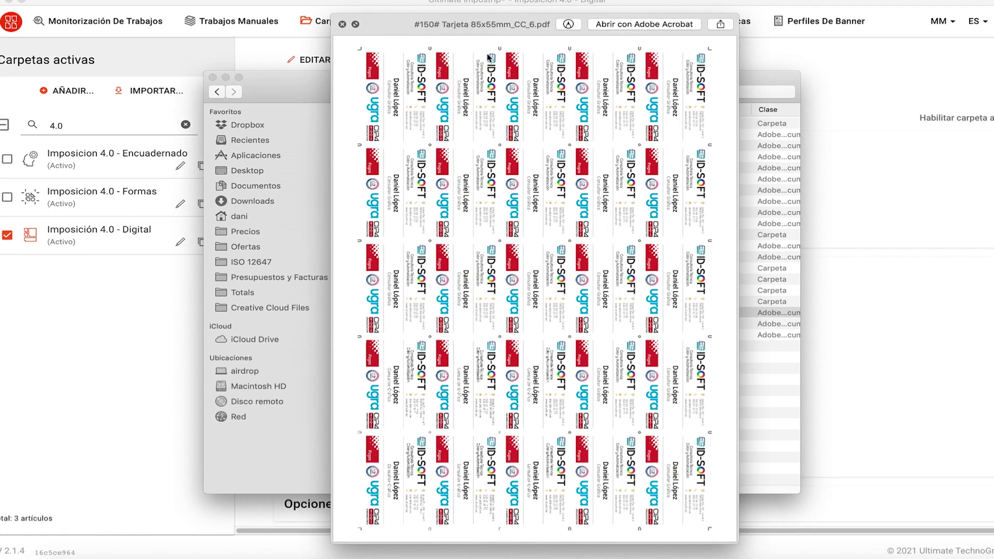
{"action": "left_click", "coordinate": [343, 25]}
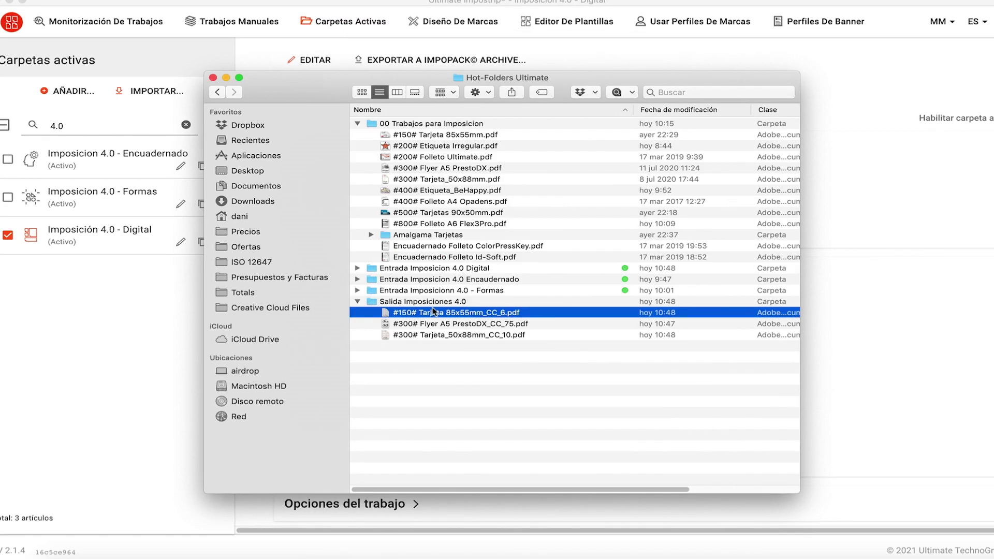
{"action": "left_click", "coordinate": [435, 334]}
{"action": "key", "text": "space"}
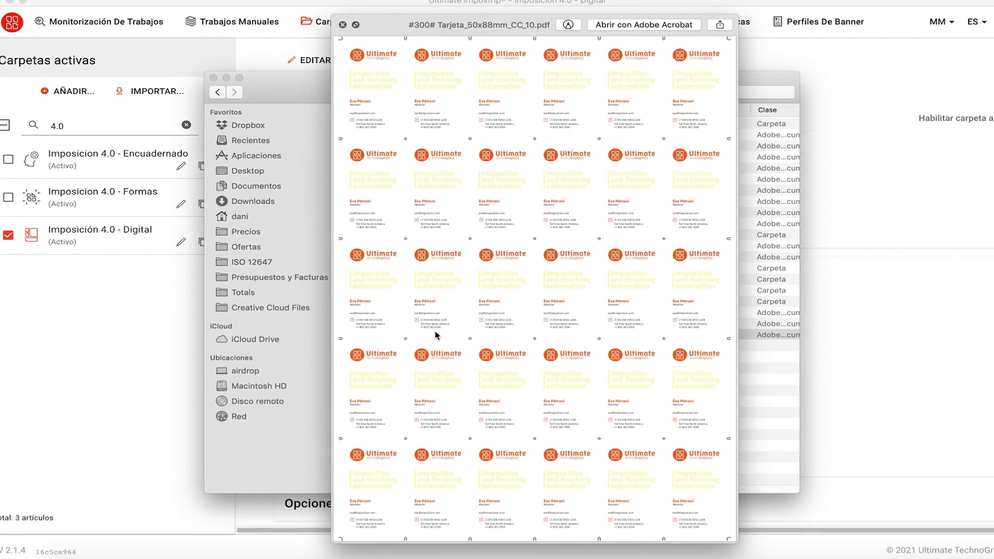
{"action": "key", "text": "space"}
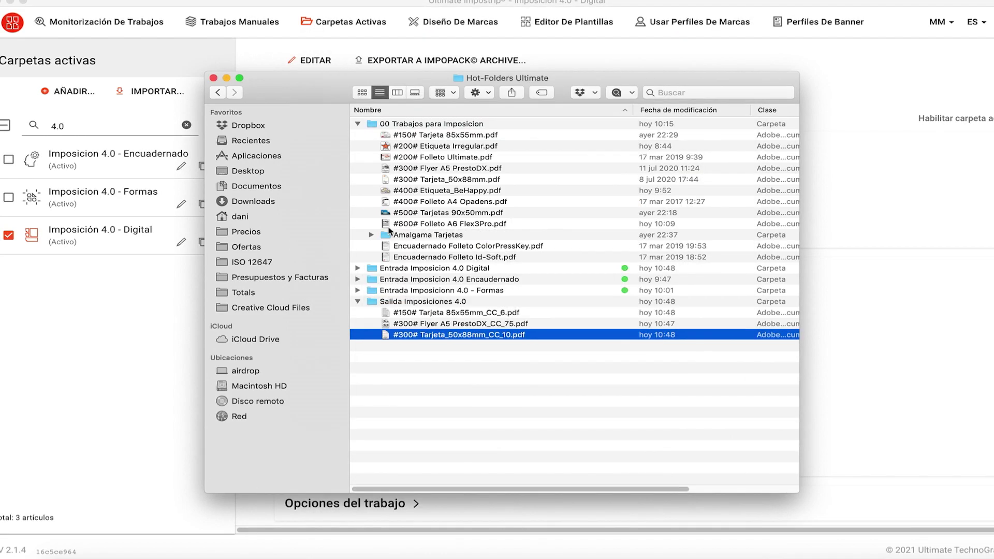
Copy #800# Folleto A6 Flex3Pro.pdf and #400# Folleto A4 Opadens.pdf into the Entrada Imposicion 4.0 Digital hot folder
{"action": "left_click", "coordinate": [387, 225]}
{"action": "left_click_drag", "start_coordinate": [387, 225], "coordinate": [389, 247]}
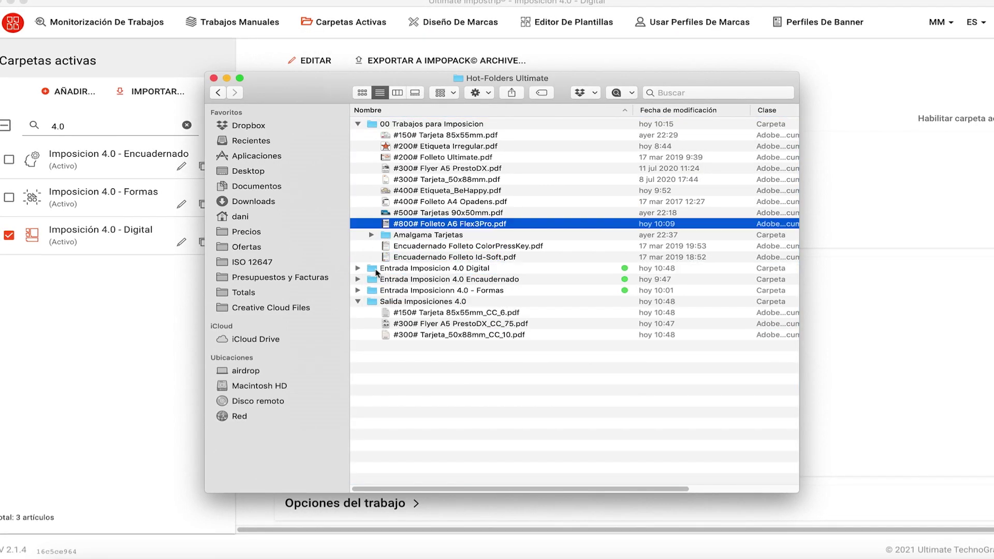
{"action": "left_click", "coordinate": [387, 191]}
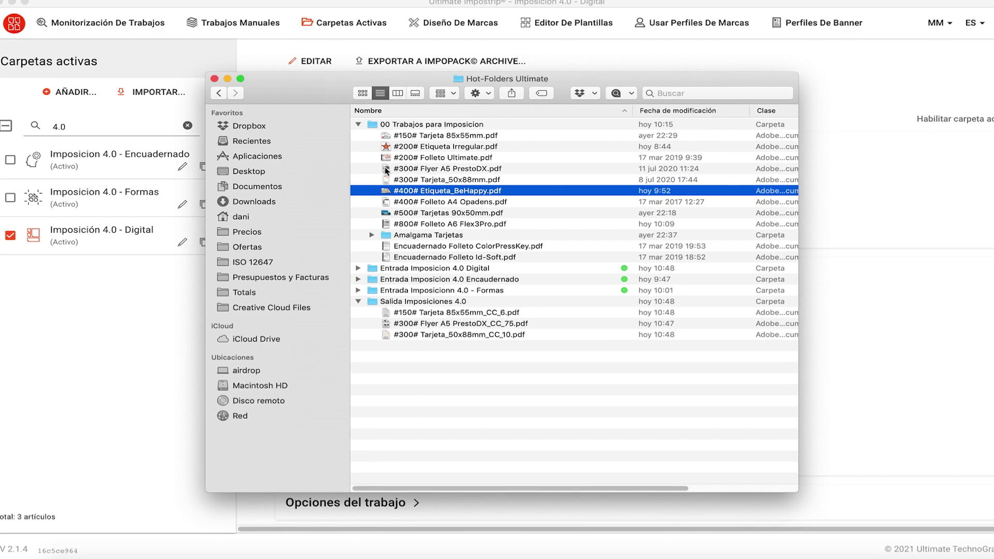
{"action": "left_click", "coordinate": [389, 205]}
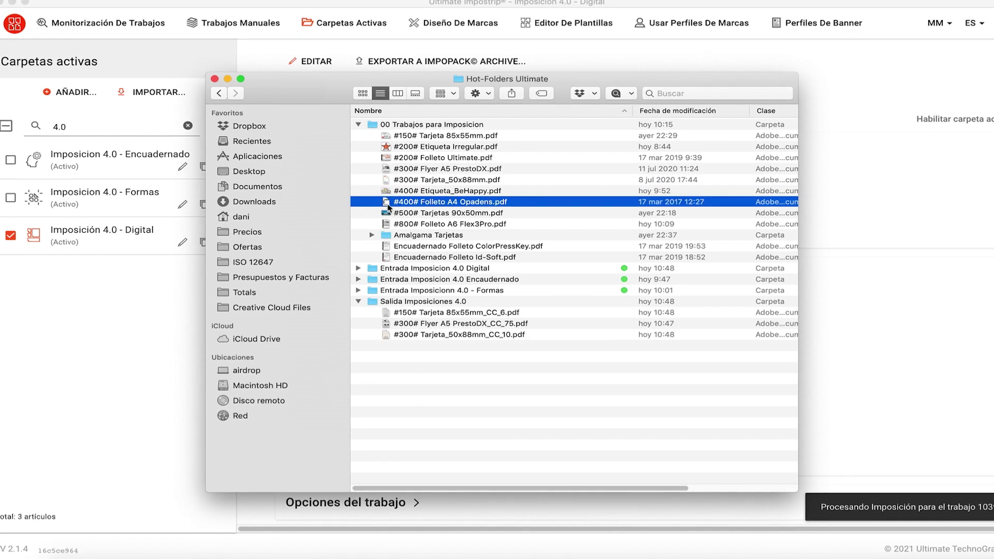
{"action": "left_click_drag", "start_coordinate": [388, 205], "coordinate": [374, 271]}
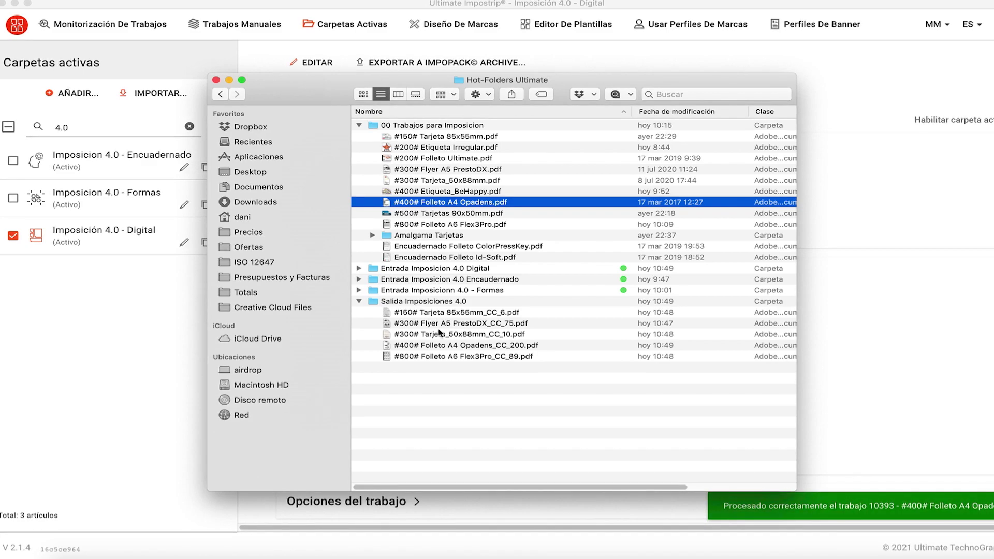
Preview the imposed A4 Opadens and A6 Flex3Pro brochure PDFs in the Salida Imposiciones 4.0 folder
{"action": "left_click", "coordinate": [441, 346]}
{"action": "key", "text": "space"}
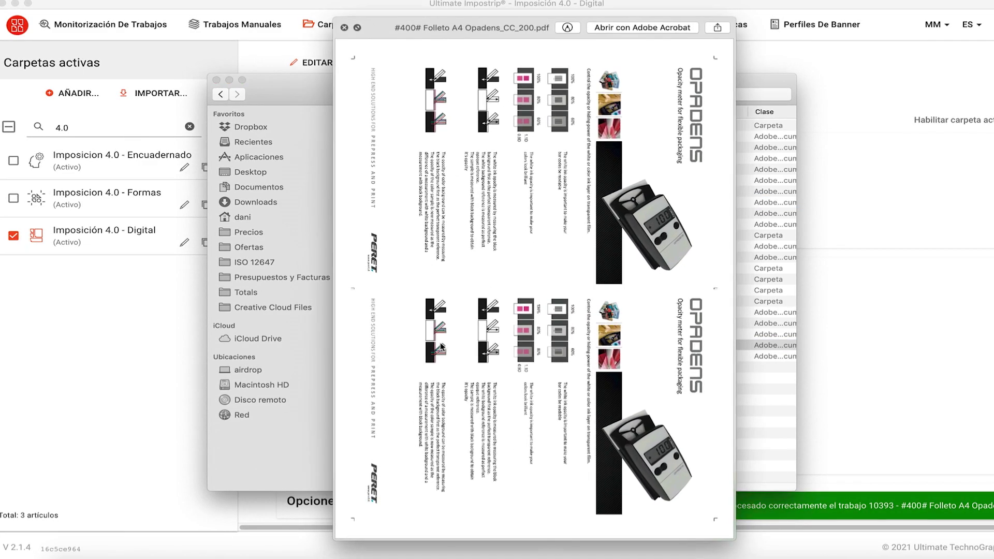
{"action": "key", "text": "Down"}
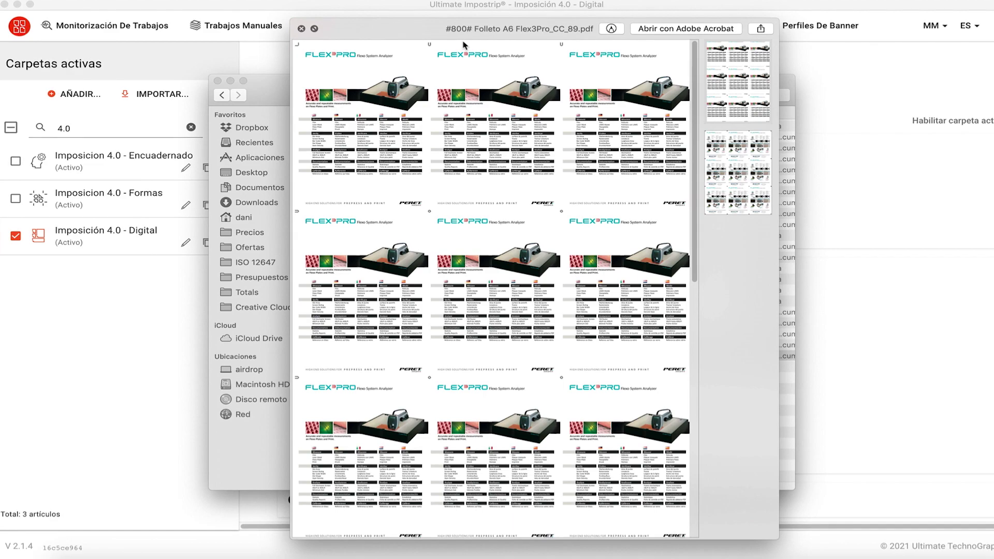
{"action": "key", "text": "space"}
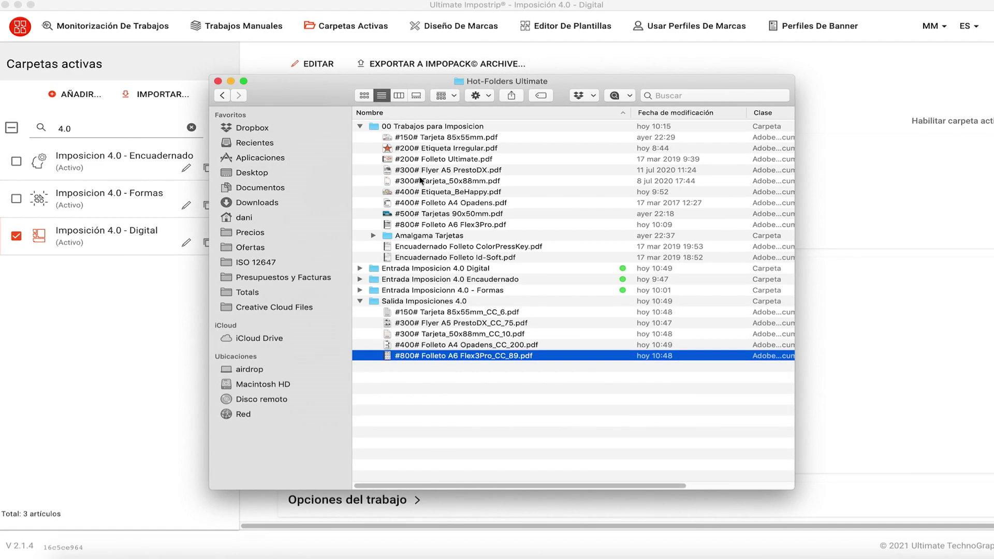
Preview the two card PDFs inside the Amalgama Tarjetas folder, and copy the whole folder into the Entrada Imposicion 4.0 Digital hot folder
{"action": "left_click", "coordinate": [373, 235]}
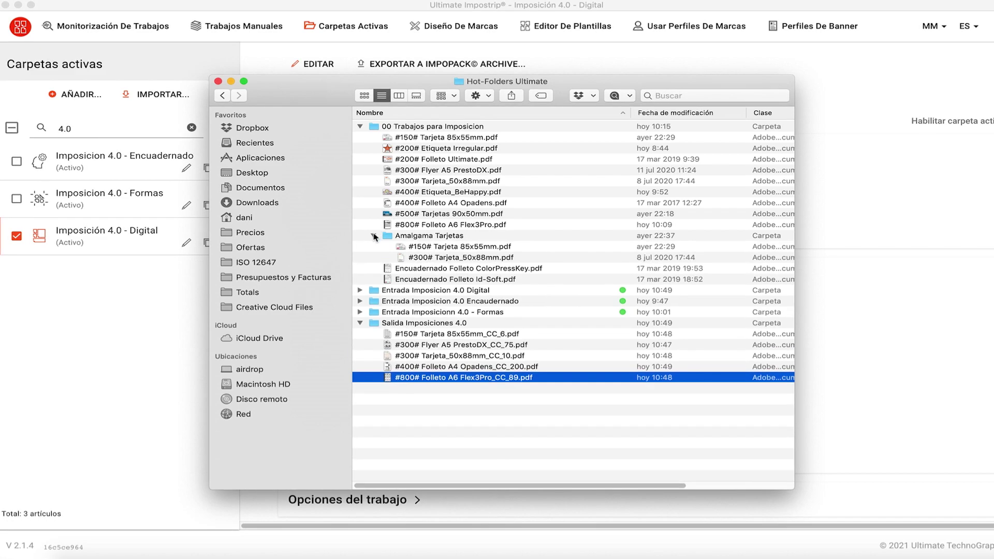
{"action": "left_click", "coordinate": [408, 237]}
{"action": "left_click", "coordinate": [429, 247]}
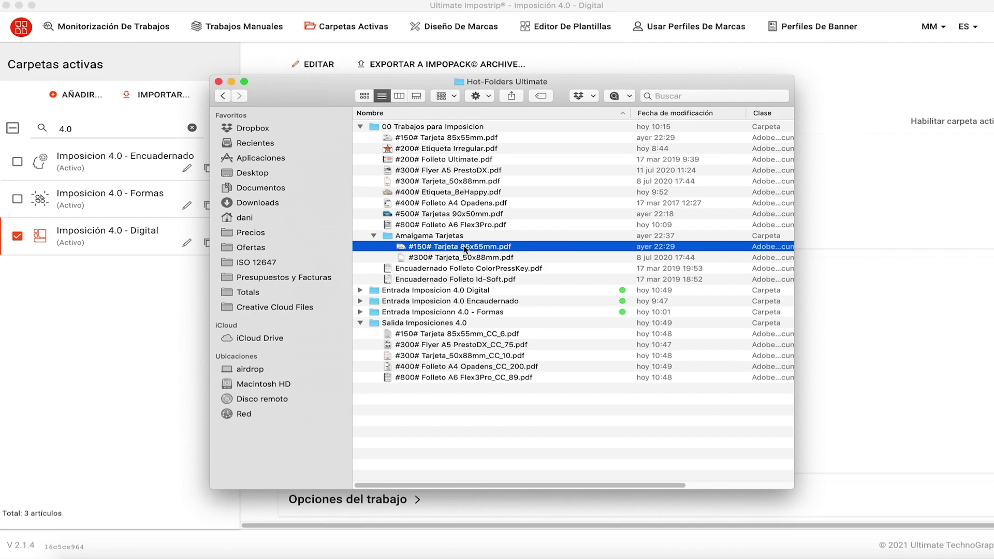
{"action": "left_click", "coordinate": [444, 258]}
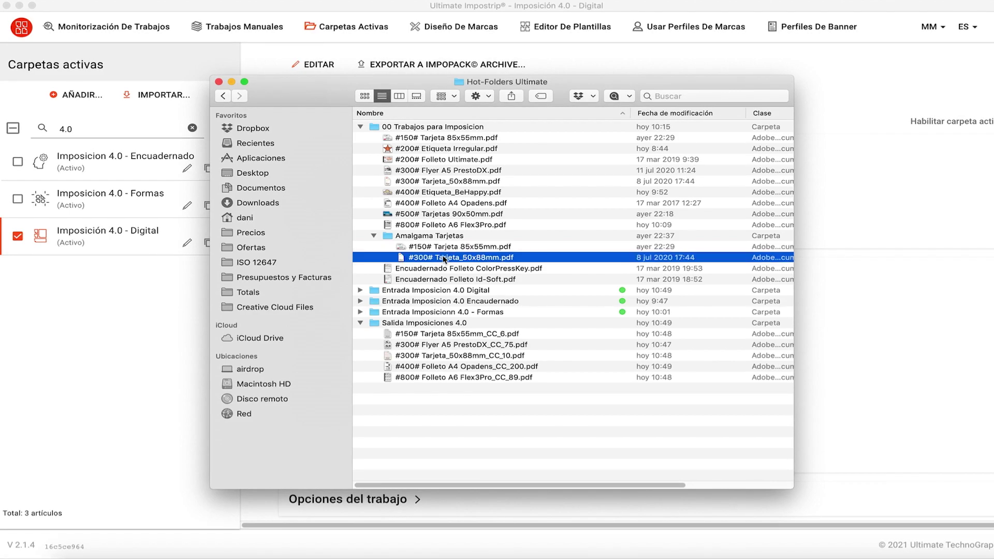
{"action": "key", "text": "space"}
{"action": "key", "text": "Up"}
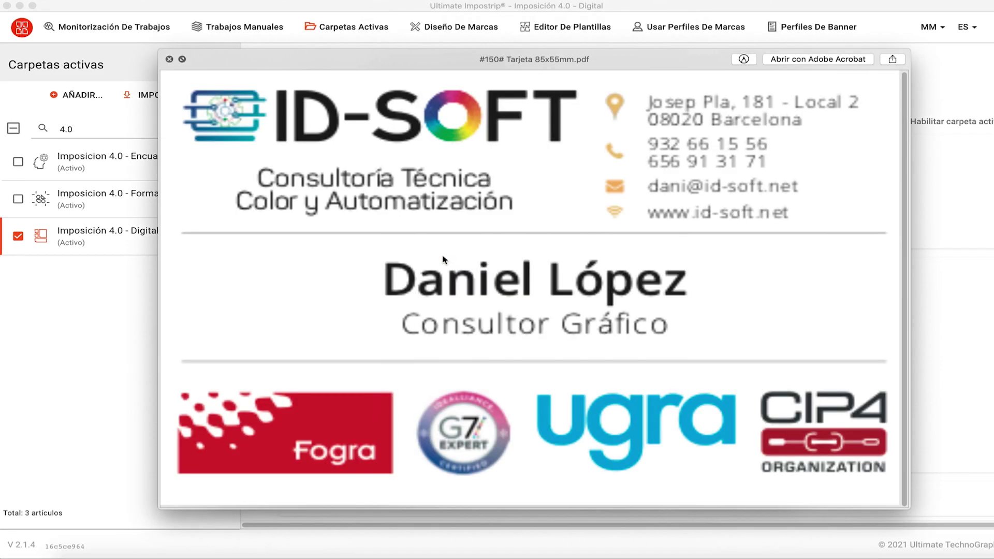
{"action": "key", "text": "space"}
{"action": "left_click", "coordinate": [387, 238]}
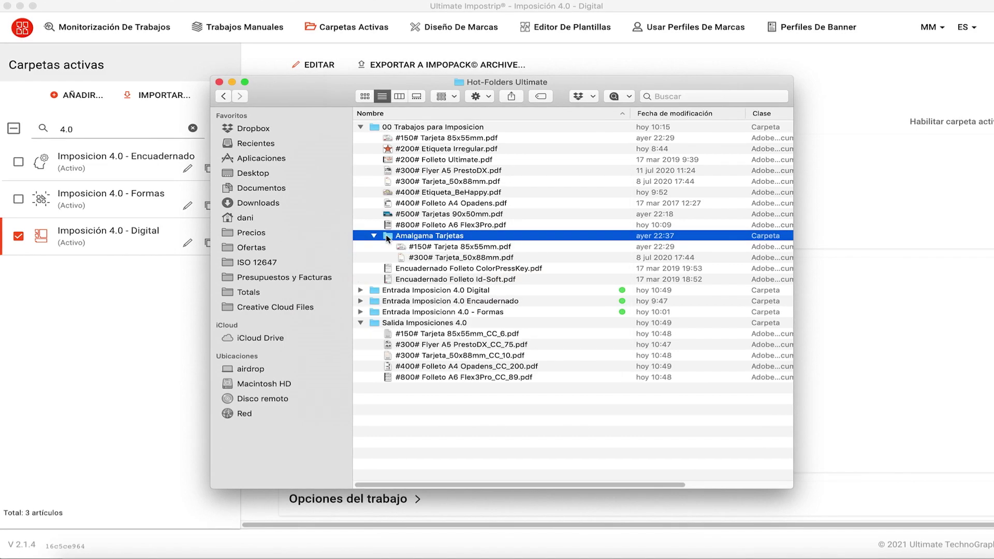
{"action": "left_click_drag", "start_coordinate": [388, 239], "coordinate": [377, 294]}
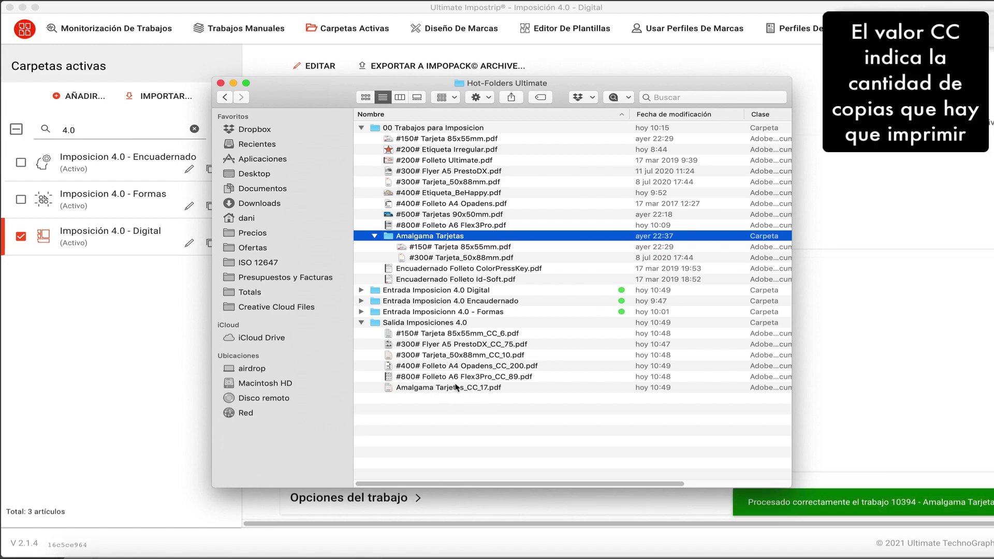
Preview the imposed Amalgama Tarjetas PDF in Salida Imposiciones 4.0 to check how both cards are ganged on the sheet
{"action": "left_click", "coordinate": [391, 389]}
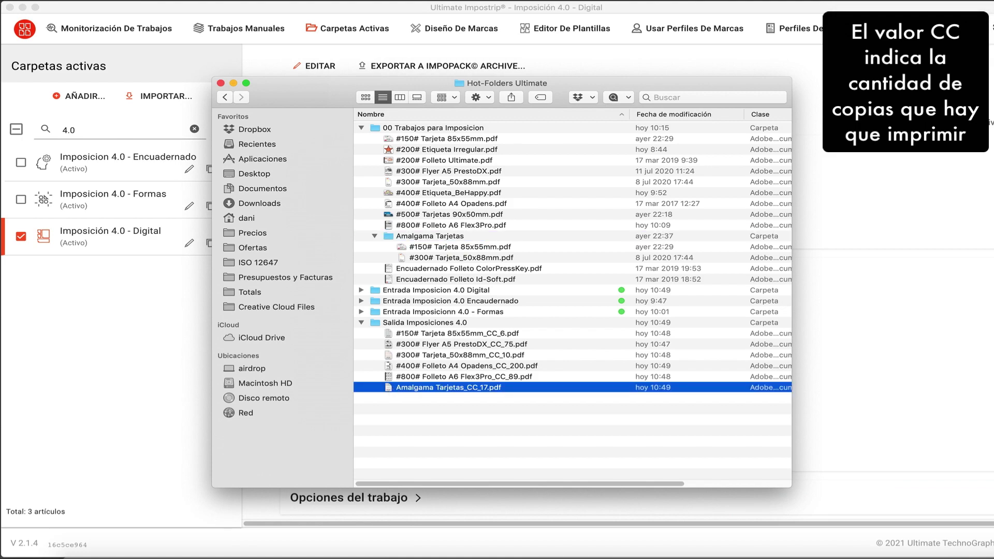
{"action": "left_click", "coordinate": [400, 408]}
{"action": "left_click", "coordinate": [394, 391]}
{"action": "key", "text": "space"}
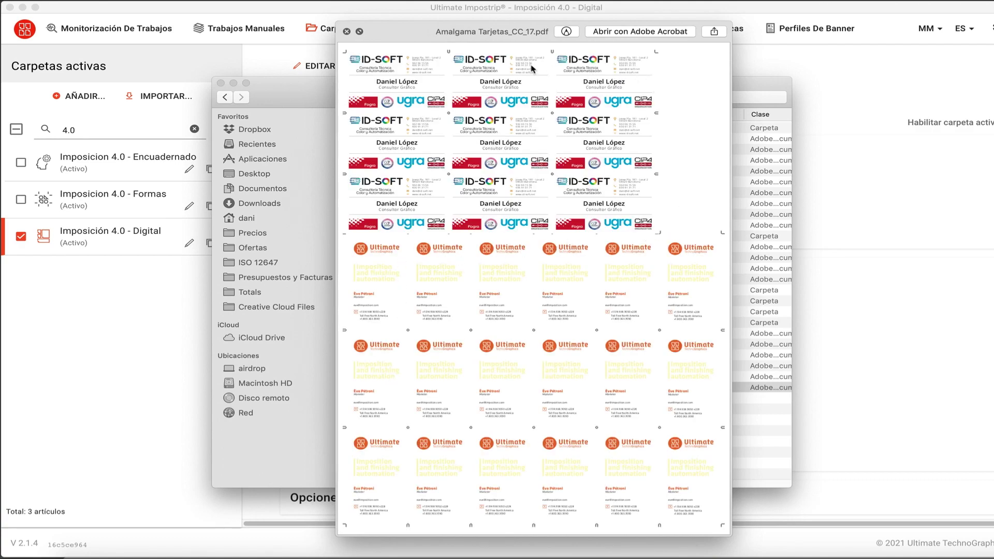
{"action": "left_click", "coordinate": [346, 31]}
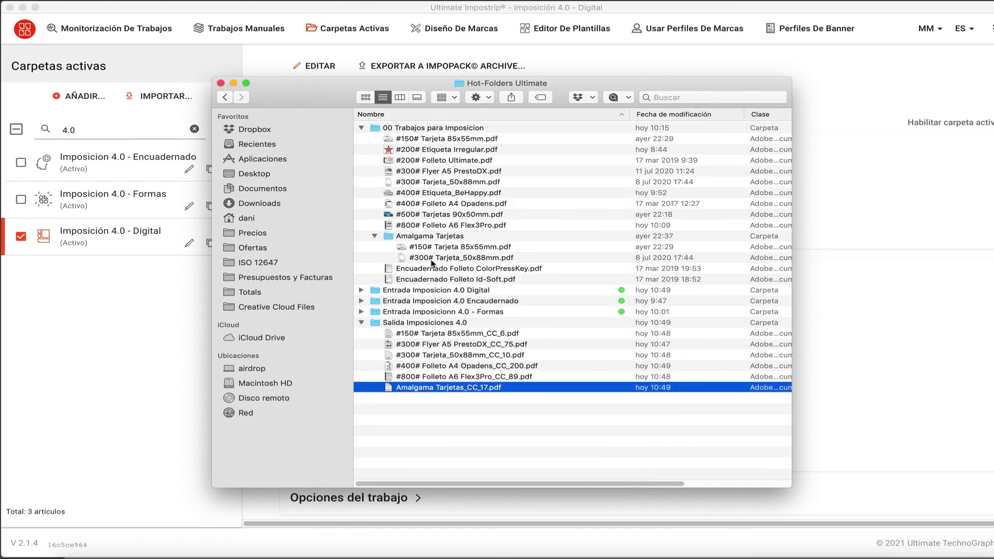
Preview the source PDFs Encuadernado Folleto Id-Soft.pdf and Encuadernado Folleto ColorPressKey.pdf, looking through the Id-Soft brochure's single pages
{"action": "left_click", "coordinate": [429, 268]}
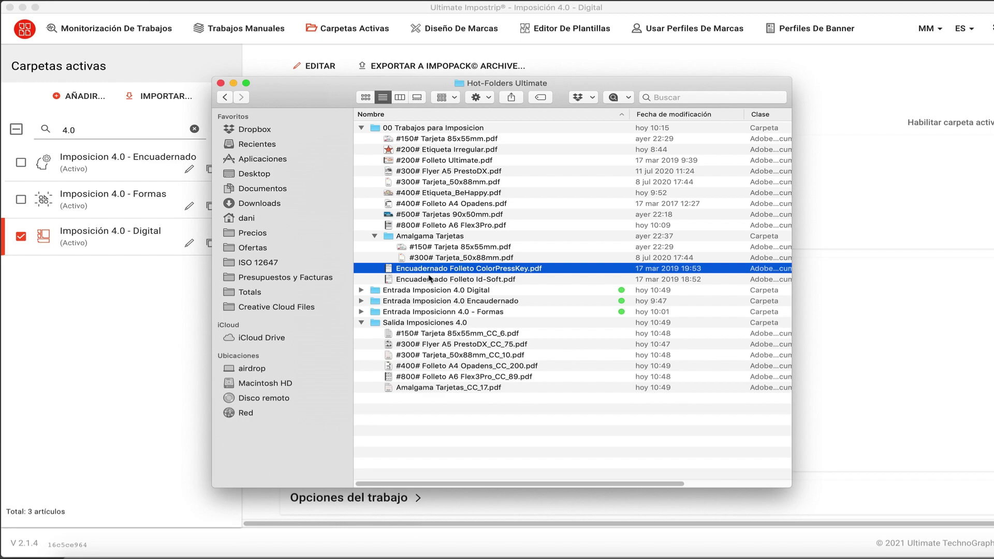
{"action": "left_click", "coordinate": [430, 280]}
{"action": "key", "text": "space"}
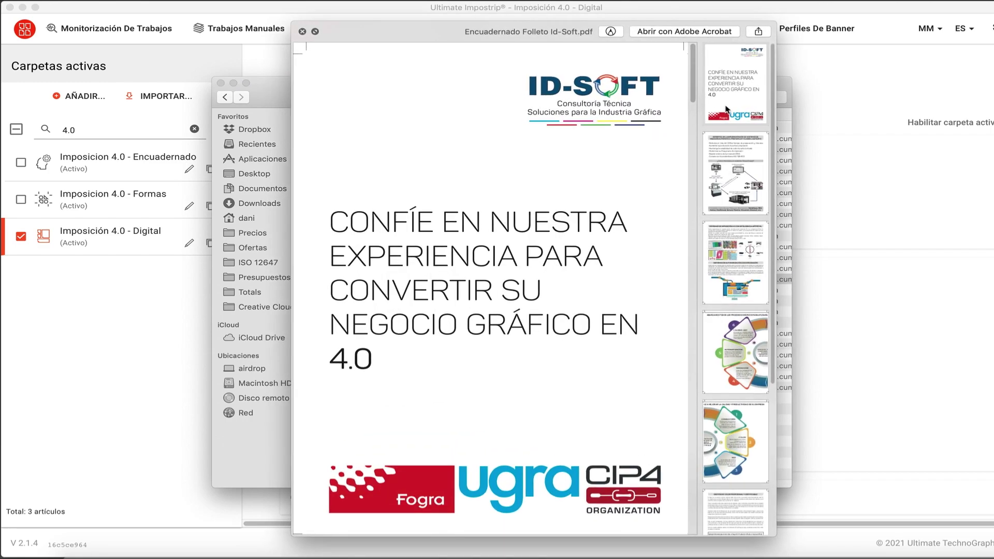
{"action": "left_click", "coordinate": [729, 151]}
{"action": "scroll", "coordinate": [735, 206], "scroll_direction": "down", "scroll_amount": 5}
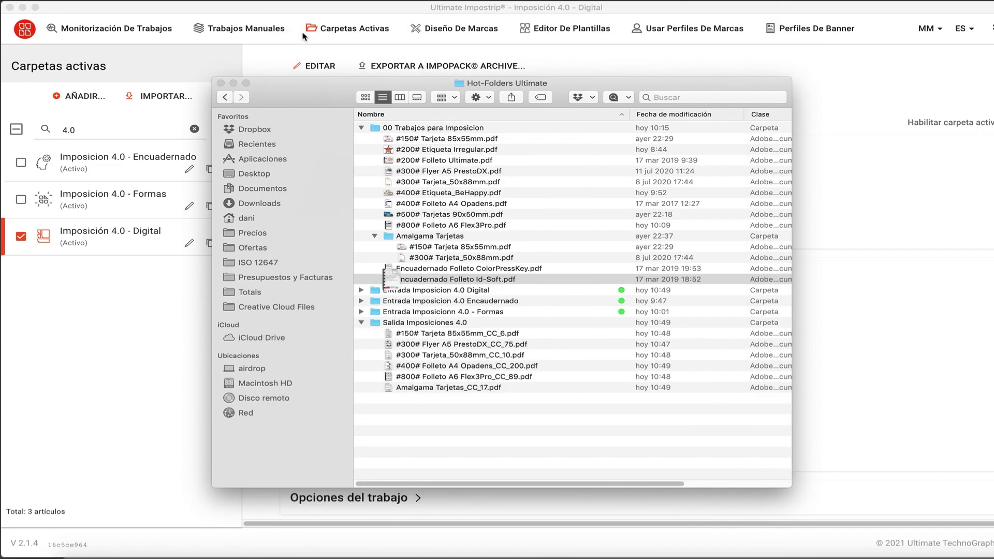
{"action": "left_click", "coordinate": [303, 31]}
{"action": "left_click", "coordinate": [417, 268]}
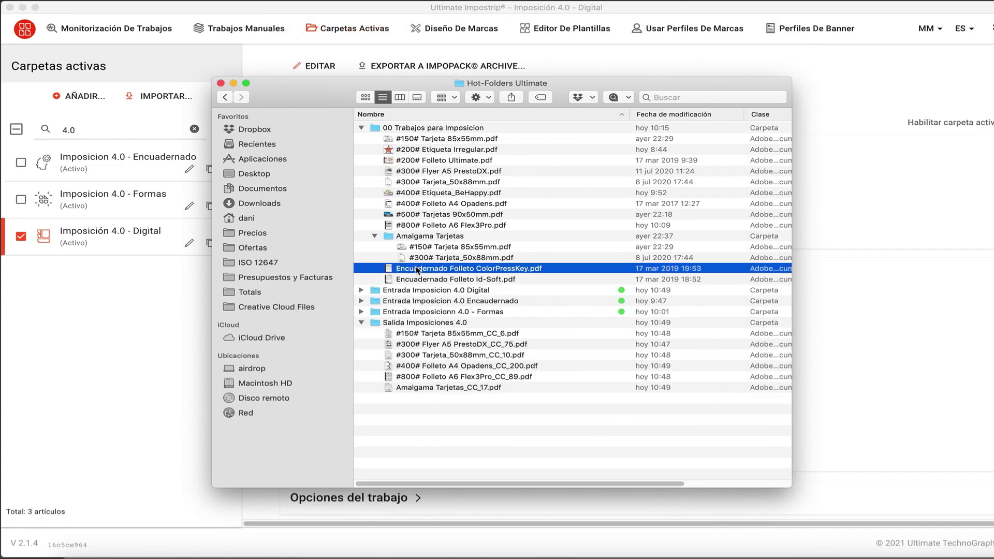
{"action": "key", "text": "space"}
{"action": "key", "text": "space"}
Copy Encuadernado Folleto ColorPressKey.pdf and Encuadernado Folleto Id-Soft.pdf into the Entrada Imposicion 4.0 Encuadernado hot folder
{"action": "left_click_drag", "start_coordinate": [389, 269], "coordinate": [379, 304]}
{"action": "left_click", "coordinate": [392, 280]}
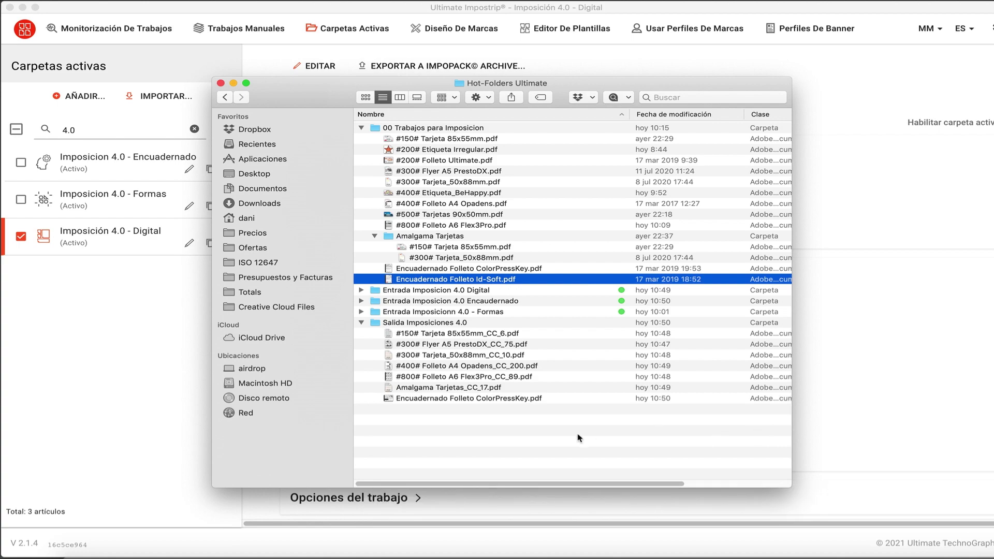
{"action": "left_click", "coordinate": [528, 422]}
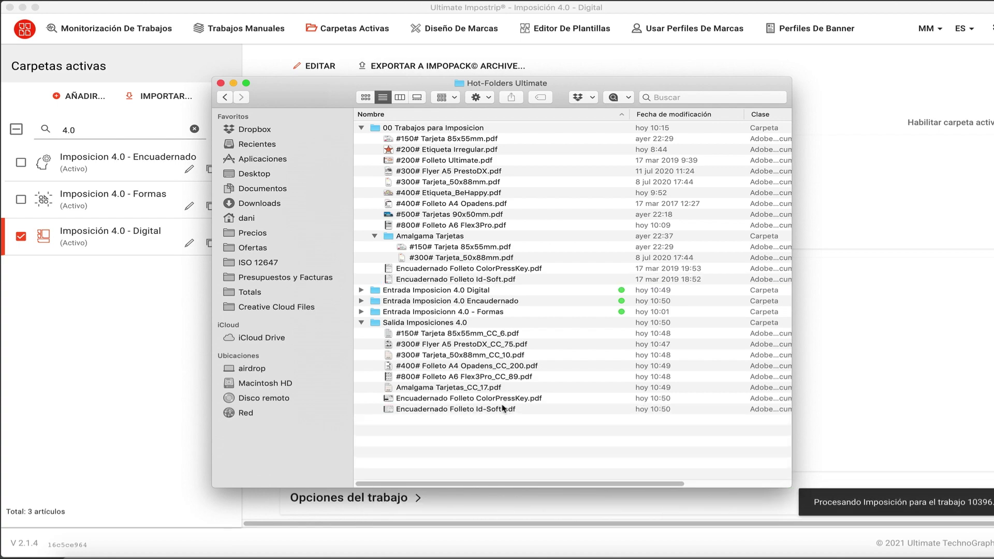
Preview the imposed Encuadernado Folleto Id-Soft.pdf in Salida Imposiciones 4.0 and look through its sheets to the last one
{"action": "left_click", "coordinate": [502, 410]}
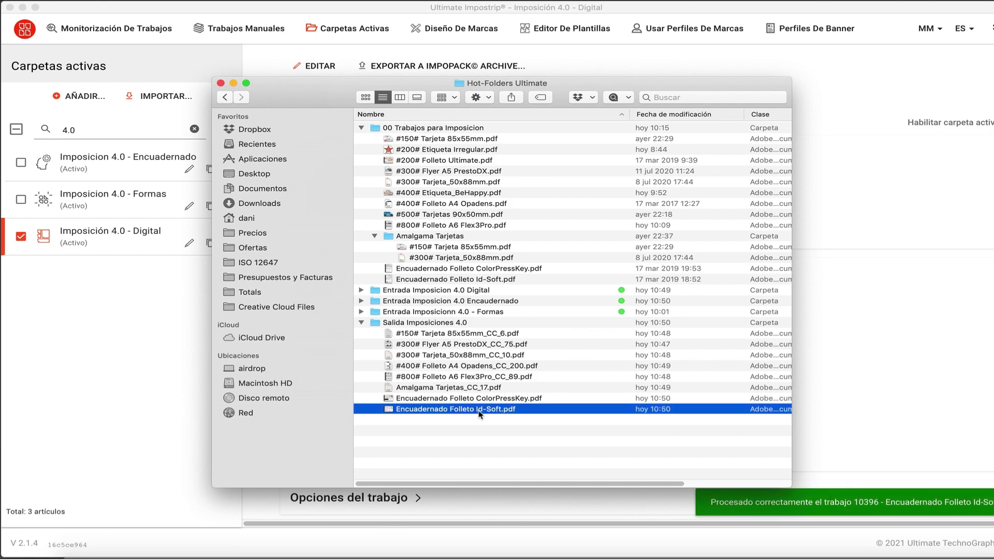
{"action": "key", "text": "space"}
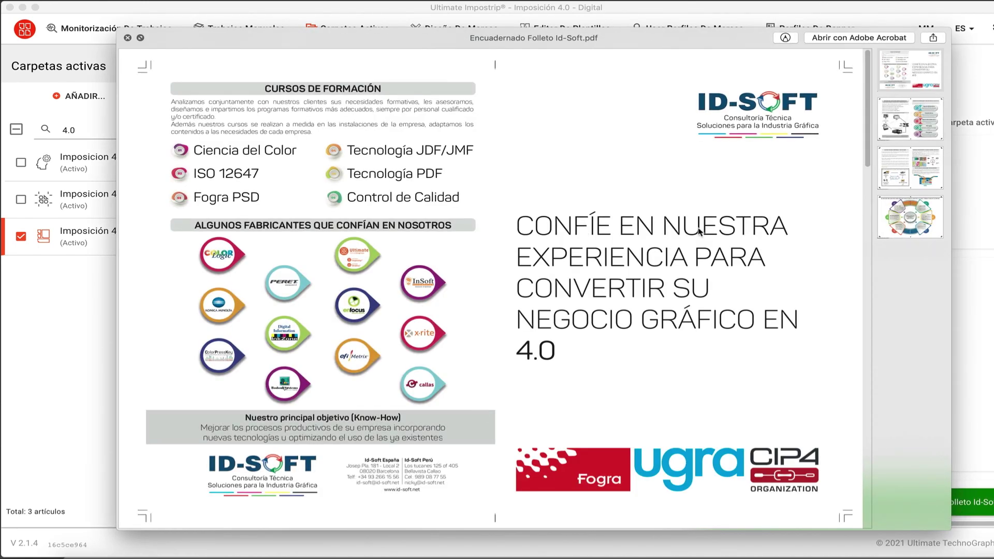
{"action": "left_click", "coordinate": [904, 111]}
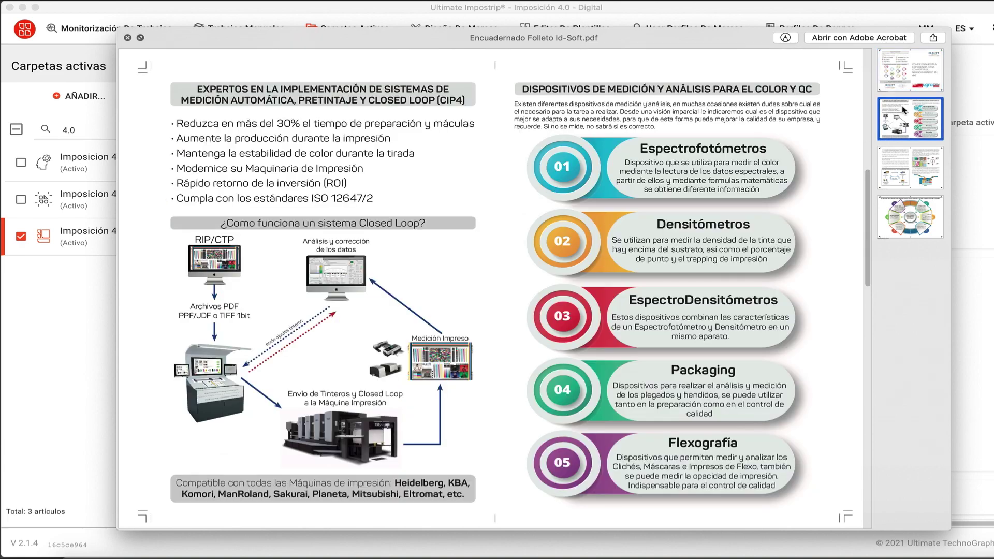
{"action": "left_click", "coordinate": [903, 155]}
{"action": "left_click", "coordinate": [901, 204]}
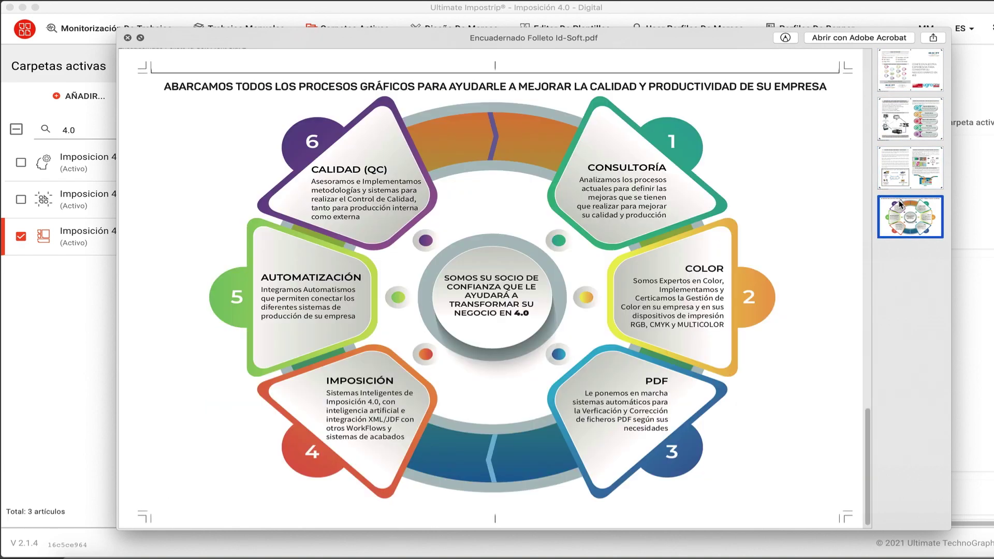
{"action": "left_click", "coordinate": [128, 38]}
Preview both sheets of the imposed Encuadernado Folleto ColorPressKey.pdf in the Salida Imposiciones 4.0 folder
{"action": "left_click", "coordinate": [438, 400]}
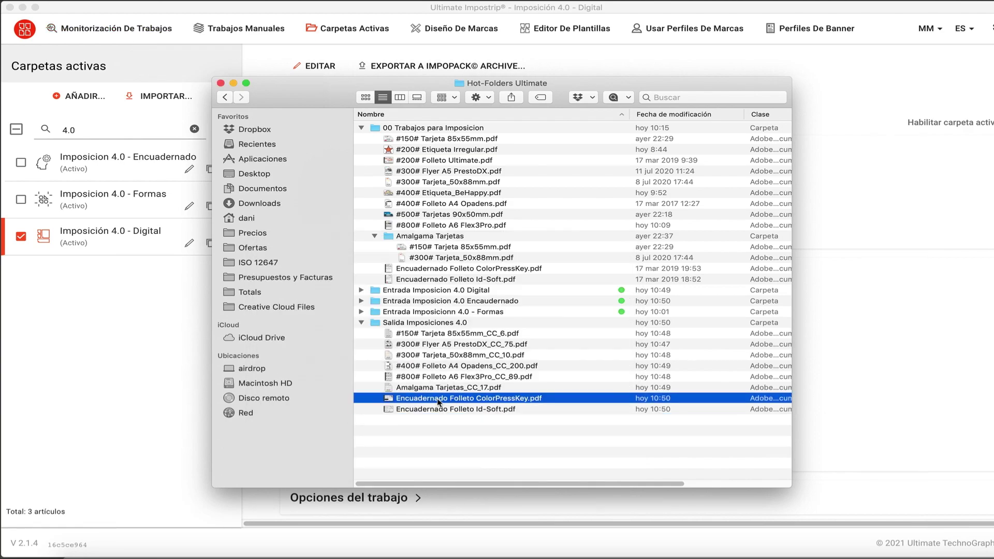
{"action": "key", "text": "space"}
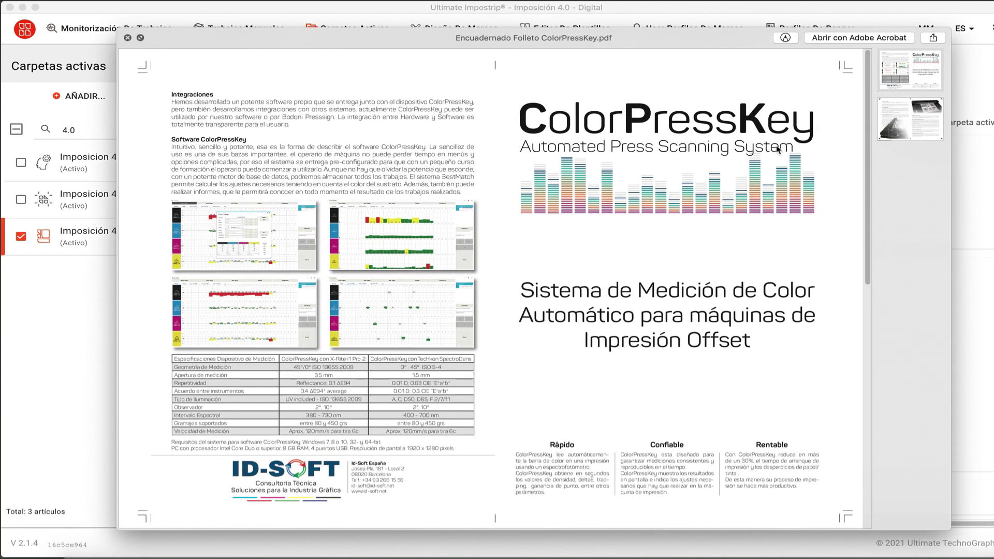
{"action": "left_click", "coordinate": [913, 109]}
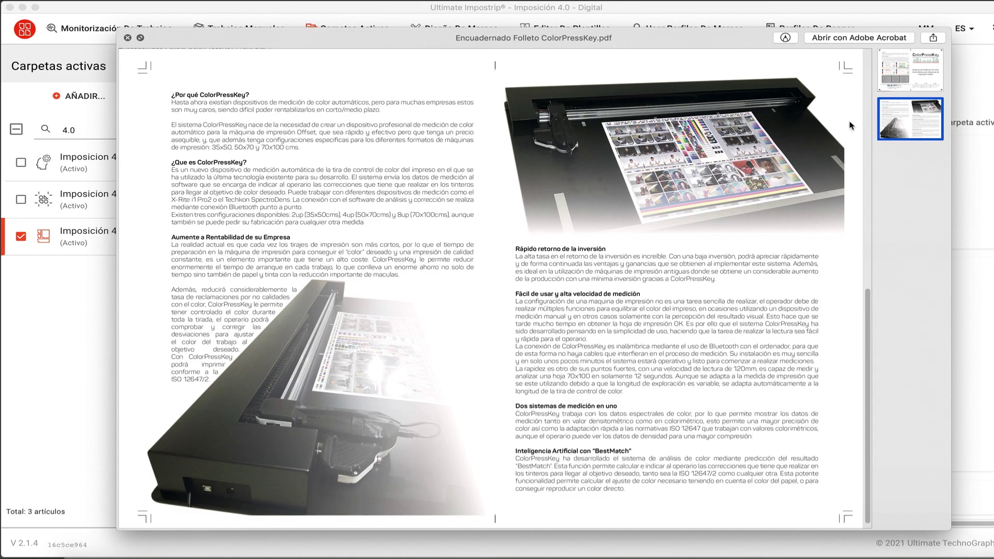
{"action": "key", "text": "space"}
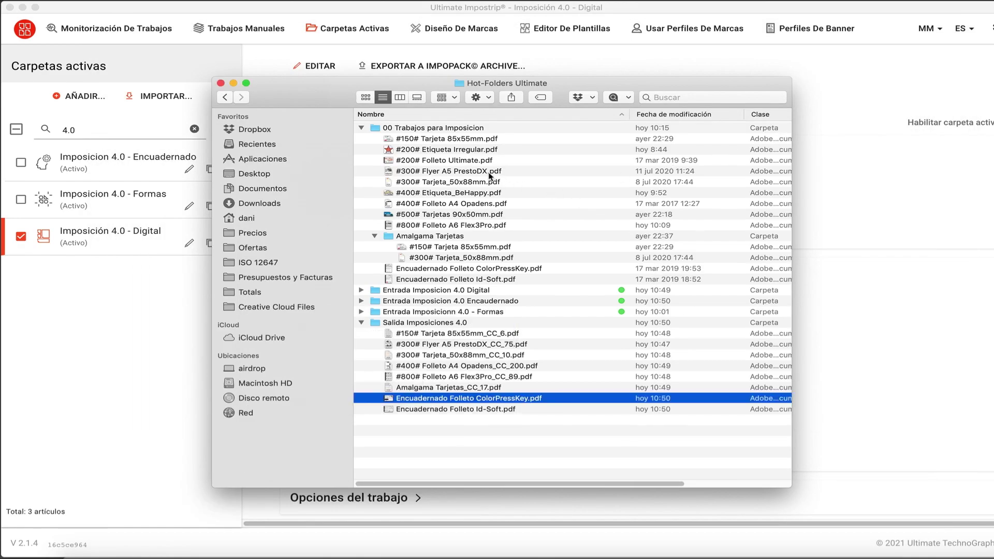
Preview the source #200# Etiqueta Irregular.pdf and copy it into the Entrada Imposicion 4.0 Digital hot folder
{"action": "left_click", "coordinate": [460, 150]}
{"action": "key", "text": "space"}
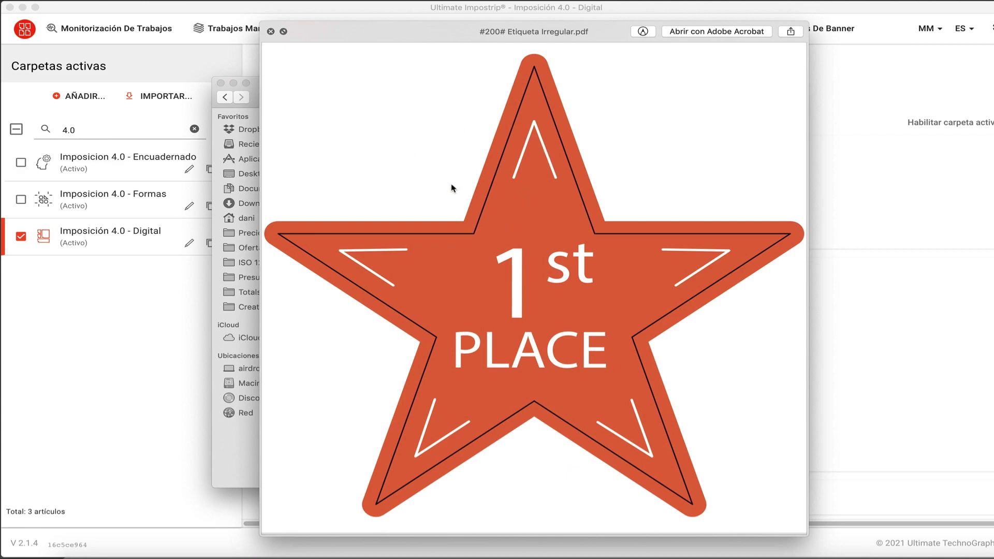
{"action": "key", "text": "space"}
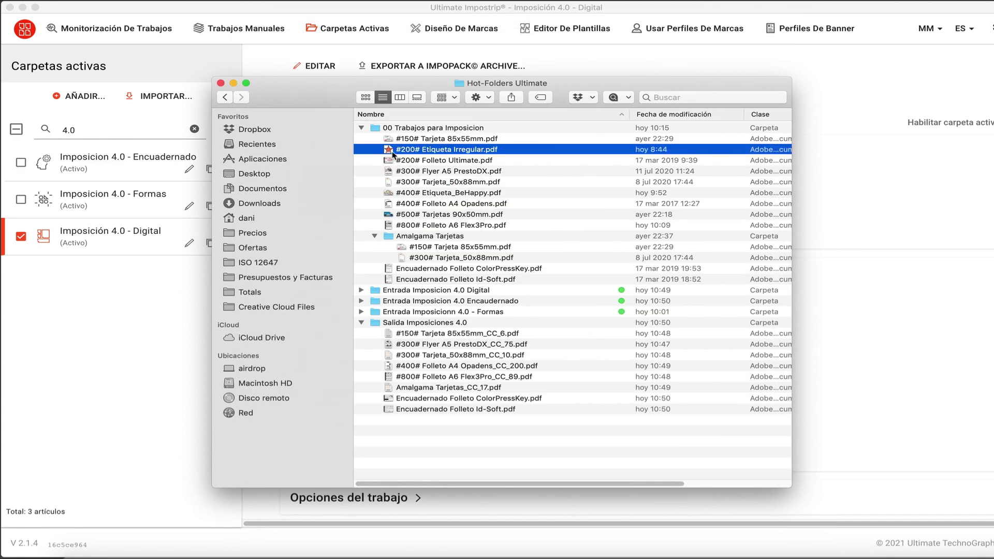
{"action": "left_click_drag", "start_coordinate": [389, 153], "coordinate": [380, 291]}
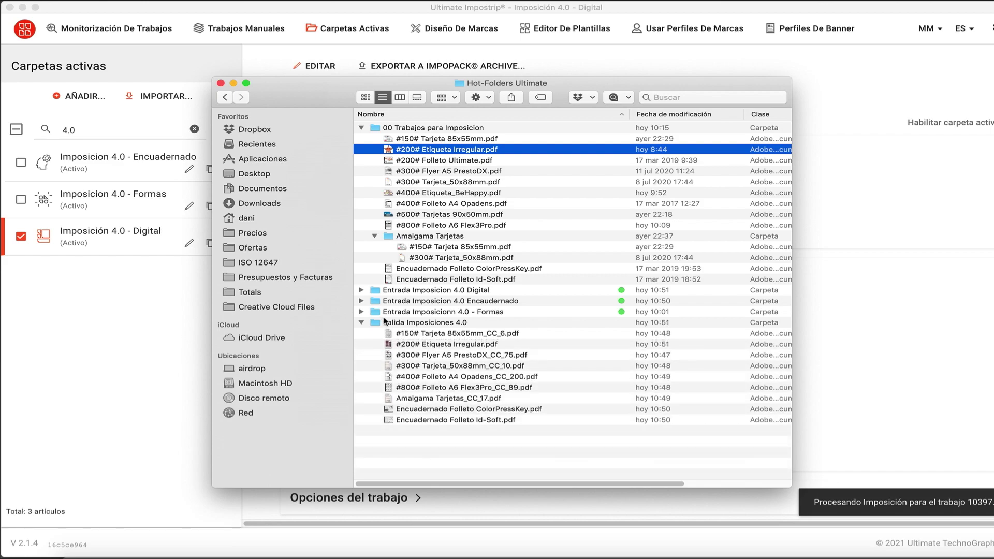
Preview the imposed #200# Etiqueta Irregular_CC_10.pdf in the Salida Imposiciones 4.0 folder
{"action": "left_click", "coordinate": [422, 344]}
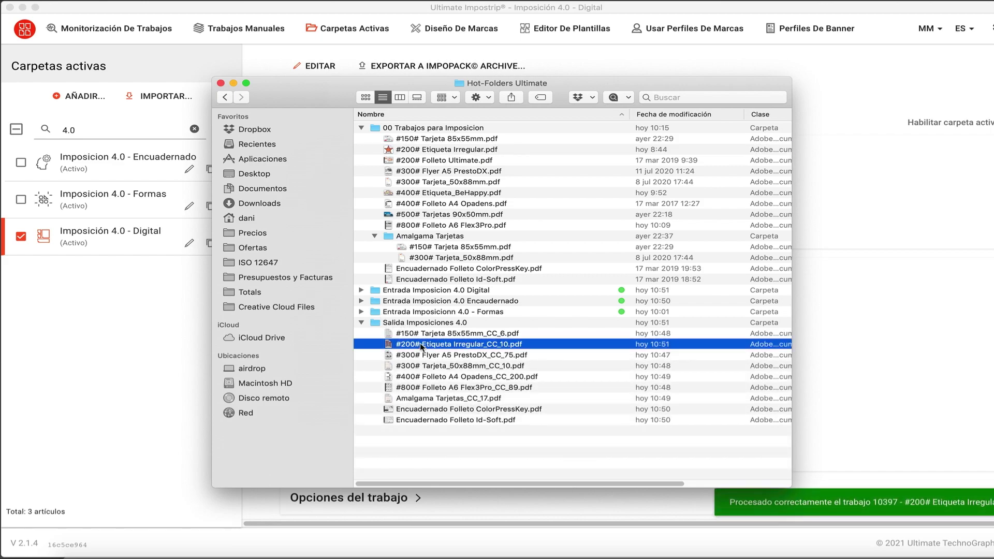
{"action": "key", "text": "space"}
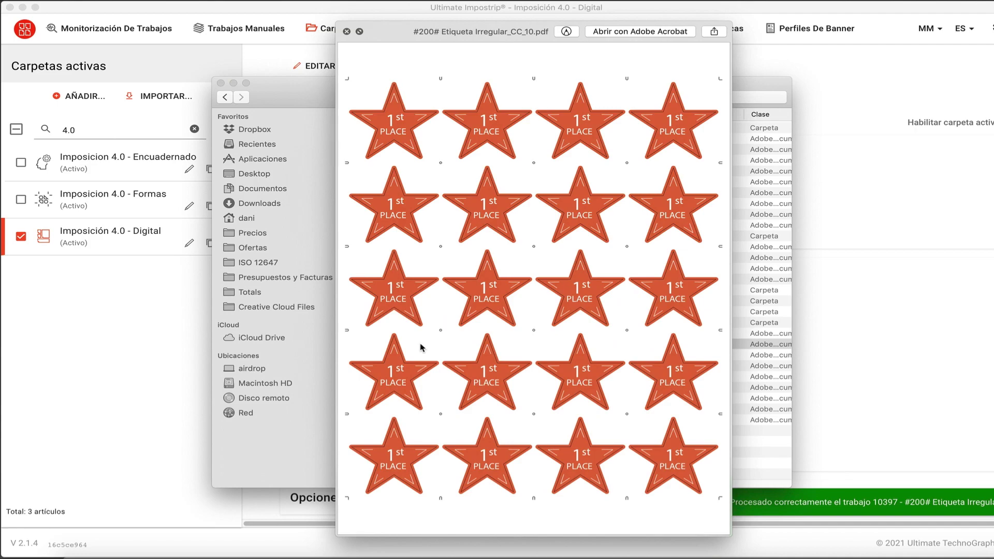
{"action": "key", "text": "space"}
Rename the imposed star label file in Salida Imposiciones 4.0 as #200# Etiqueta Irregular 1_CC_10.pdf
{"action": "left_click", "coordinate": [477, 345]}
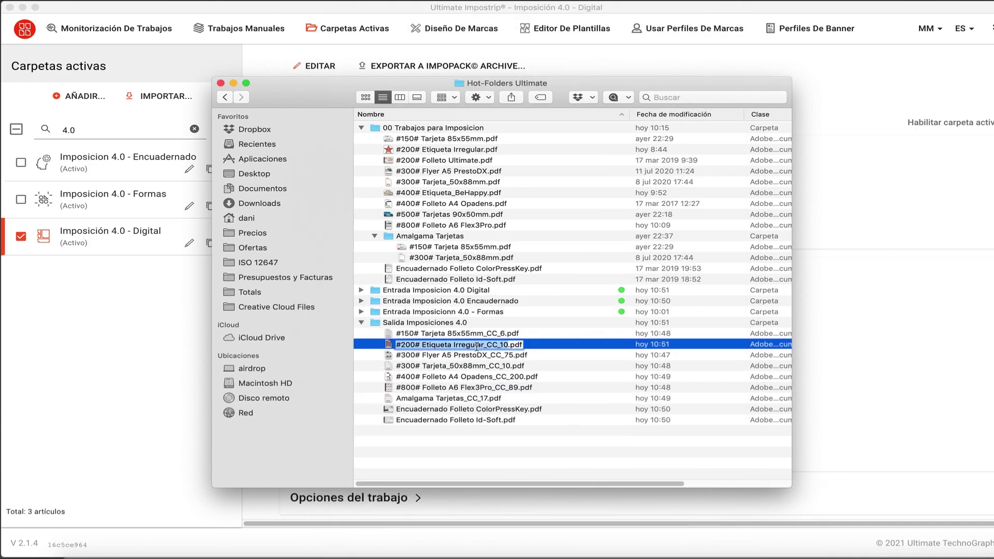
{"action": "left_click", "coordinate": [482, 346]}
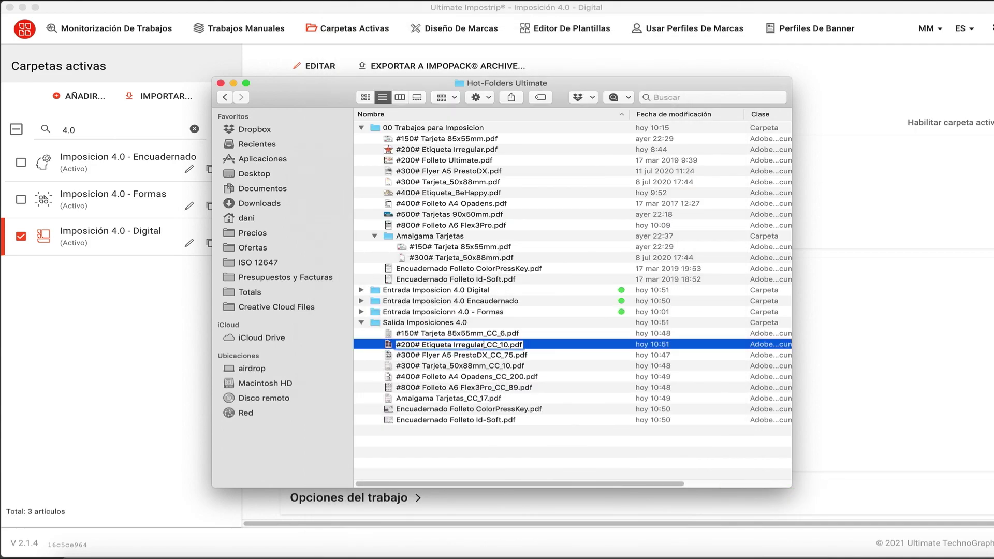
{"action": "type", "text": "1"}
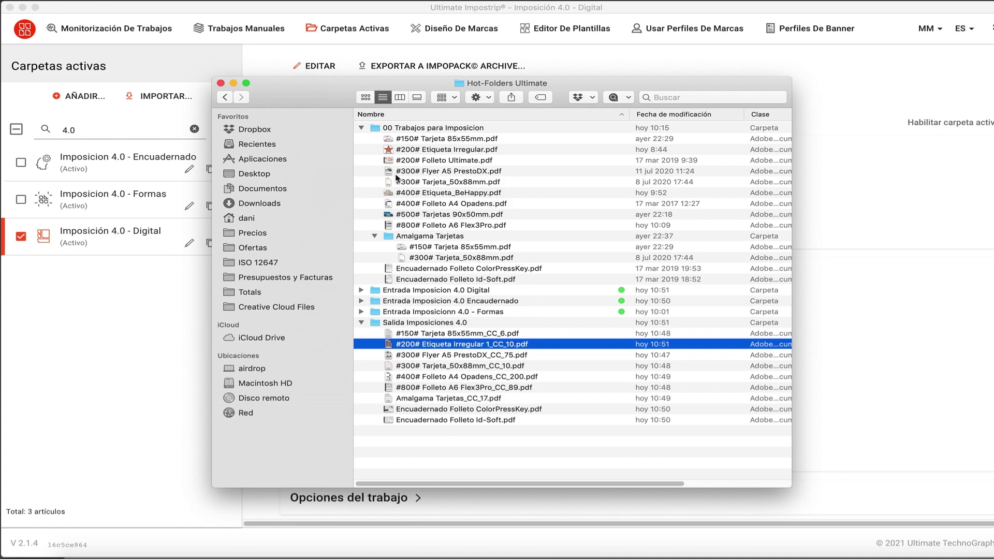
Copy the source #200# Etiqueta Irregular.pdf into the Entrada Imposicionn 4.0 - Formas hot folder and preview its imposed PDF in Salida Imposiciones 4.0
{"action": "left_click", "coordinate": [388, 150]}
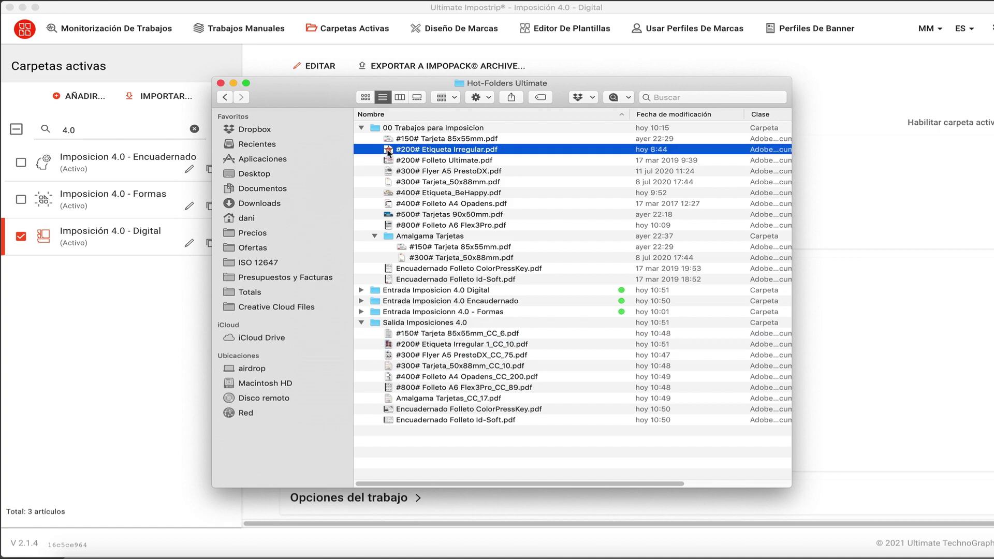
{"action": "left_click_drag", "start_coordinate": [387, 151], "coordinate": [377, 313]}
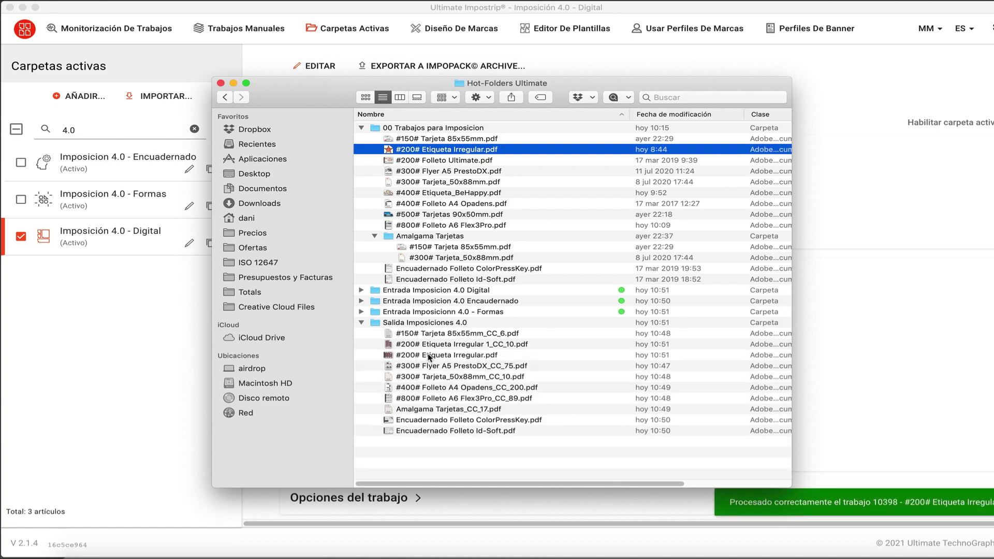
{"action": "left_click", "coordinate": [427, 354]}
{"action": "key", "text": "space"}
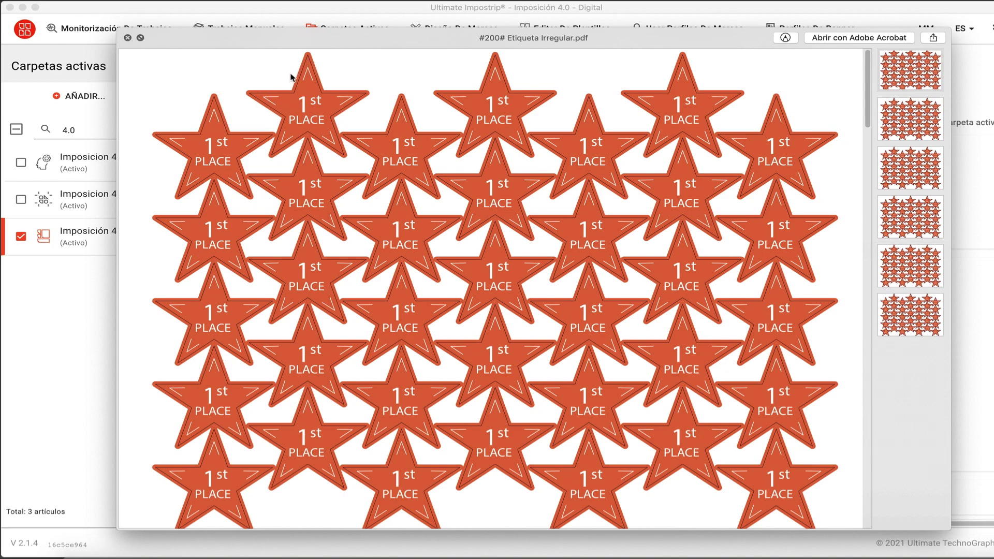
{"action": "left_click", "coordinate": [128, 37]}
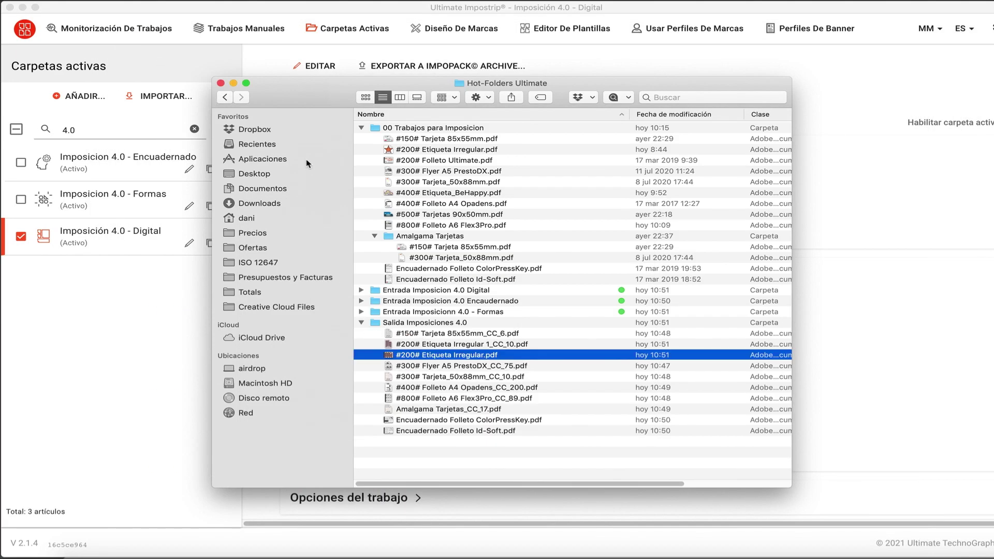
{"action": "left_click", "coordinate": [539, 160]}
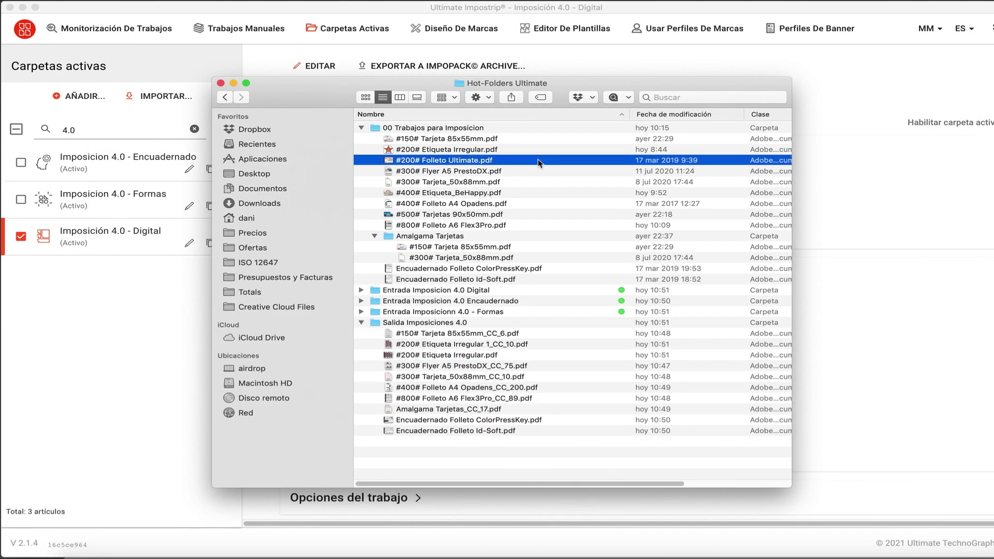